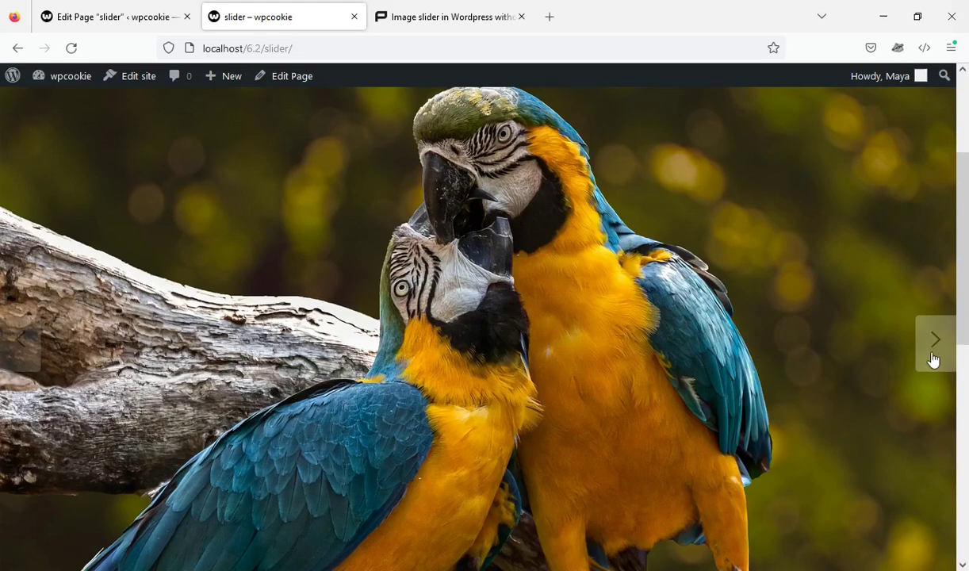
Step the demo page's parrot slider forward through its photos and back one
click(936, 340)
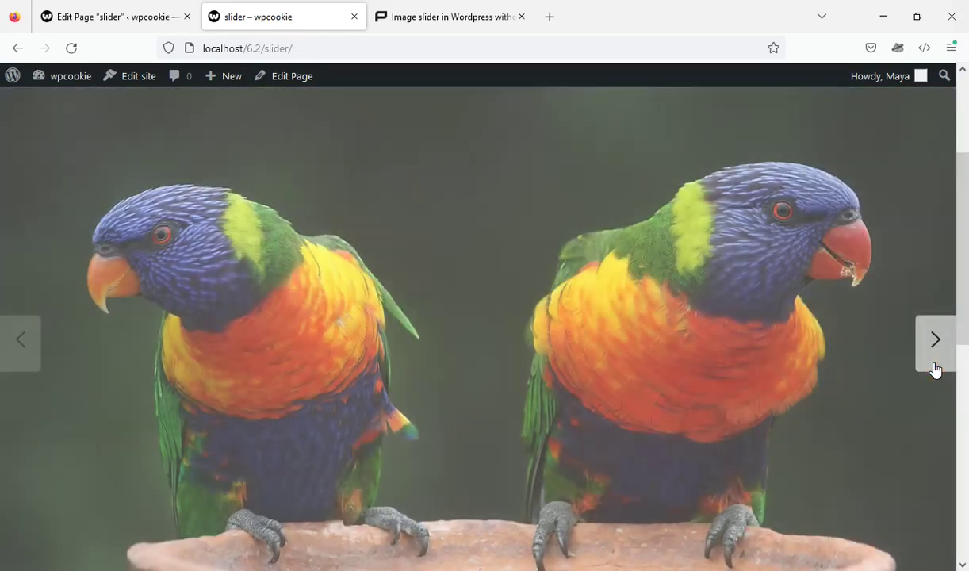
click(936, 339)
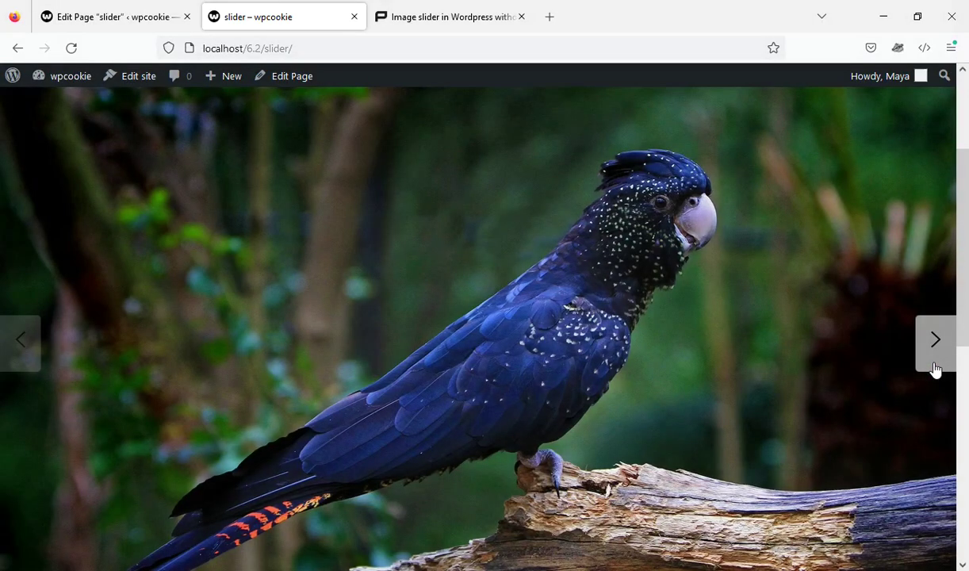
click(935, 365)
click(934, 365)
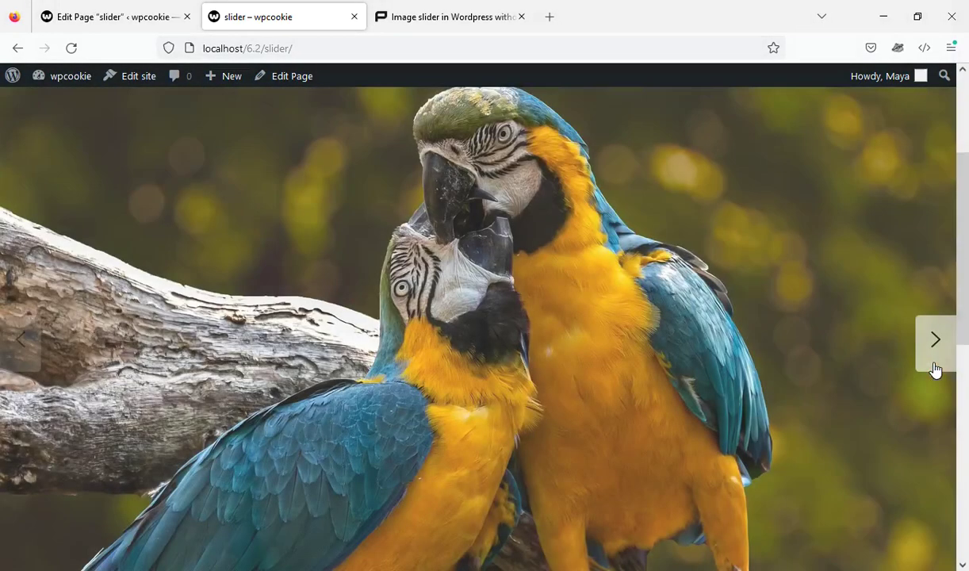
click(22, 341)
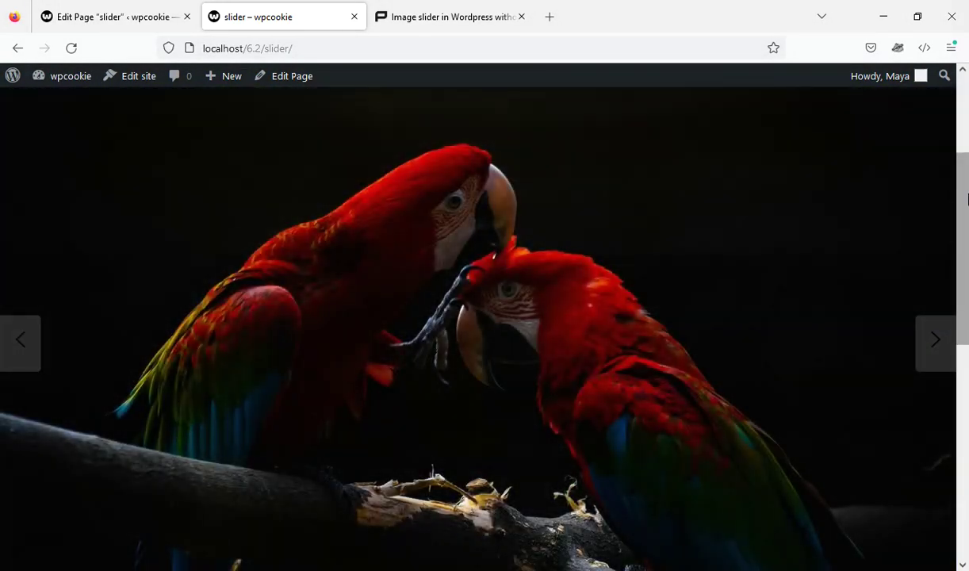
drag(964, 210, 966, 425)
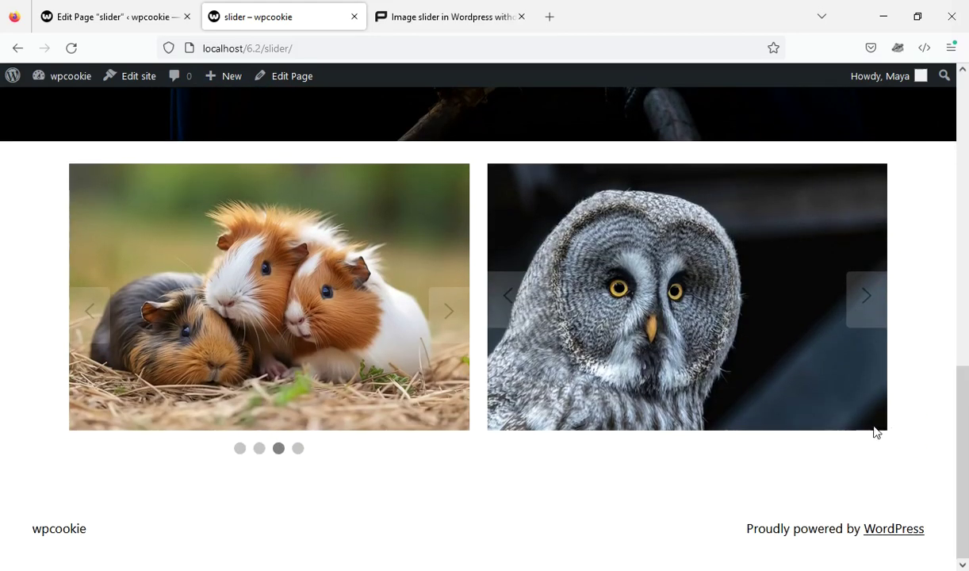
Cycle the owl slider forward, then the guinea pig slider back to three guinea pigs
click(878, 318)
click(878, 318)
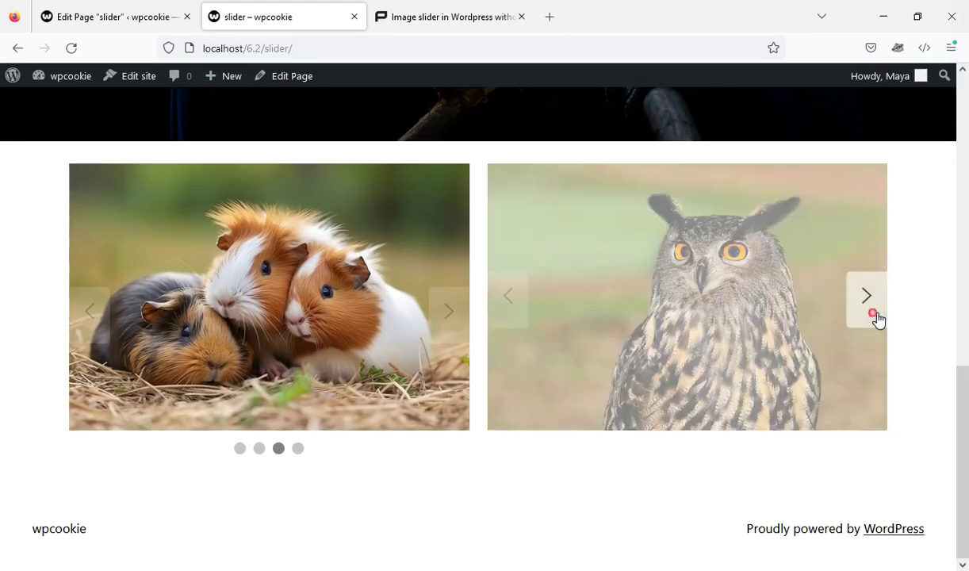
click(878, 318)
click(877, 319)
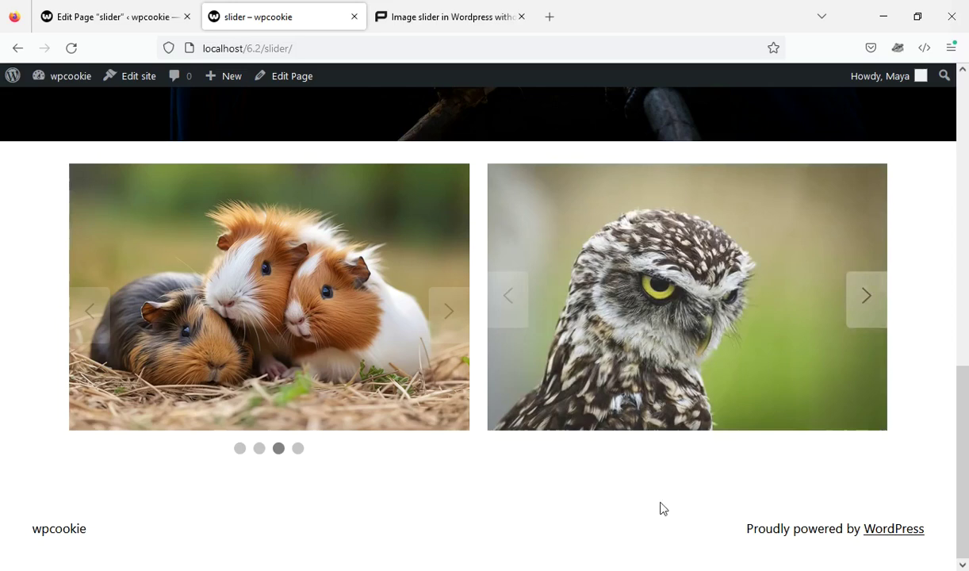
click(83, 309)
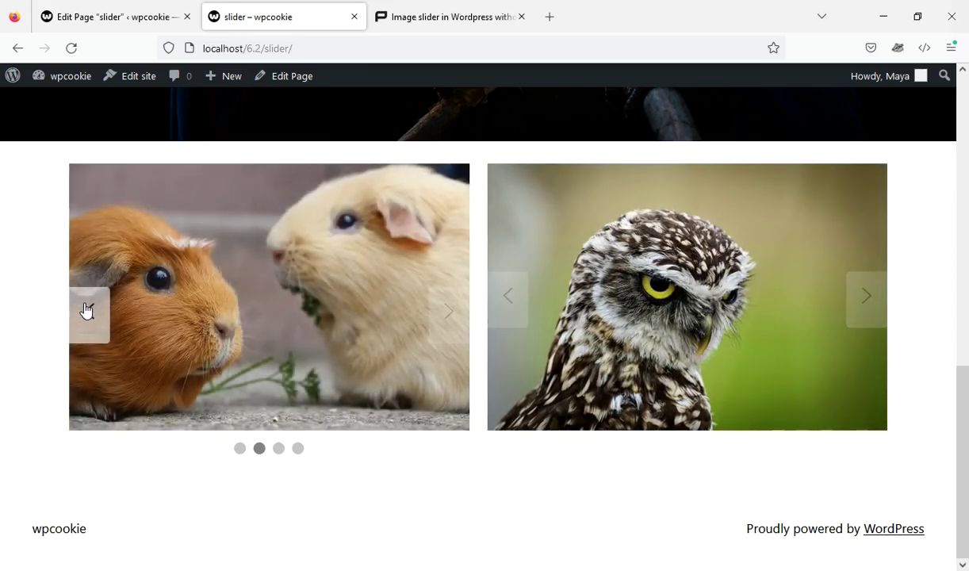
click(85, 309)
click(85, 308)
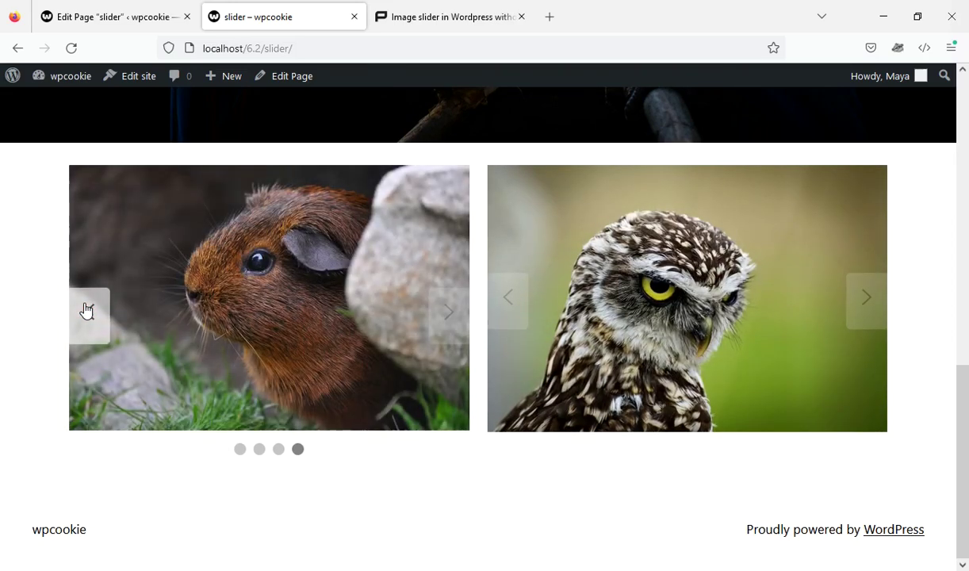
click(86, 310)
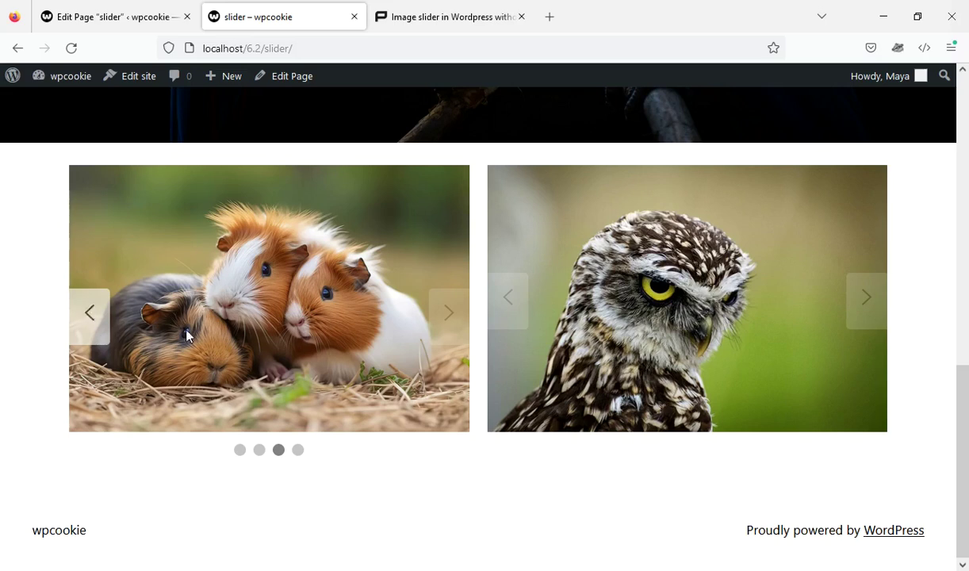
In the slider page editor, select the parrot gallery and the guinea pig column gallery
click(136, 6)
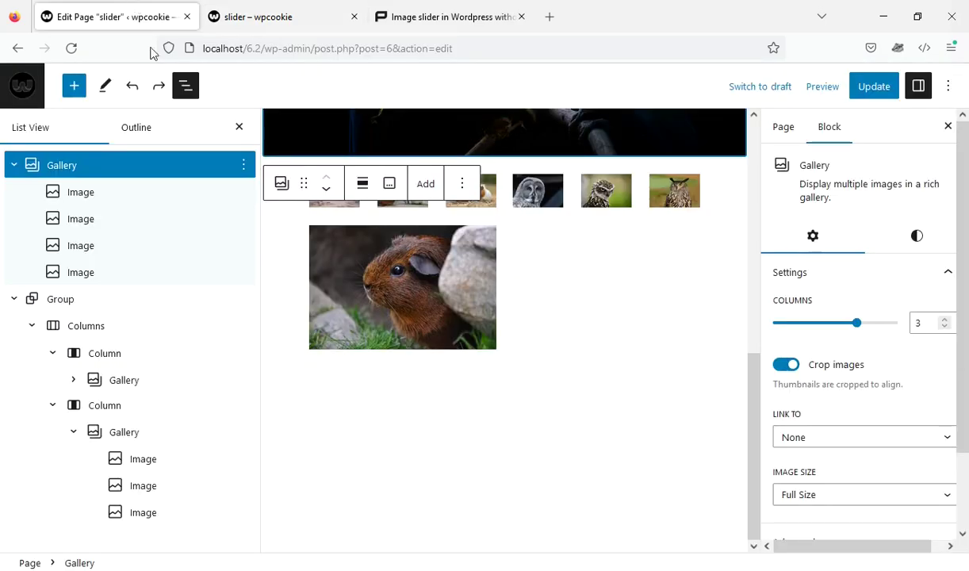
mouse_move(752, 417)
mouse_down()
mouse_move(757, 205)
mouse_move(772, 219)
mouse_up()
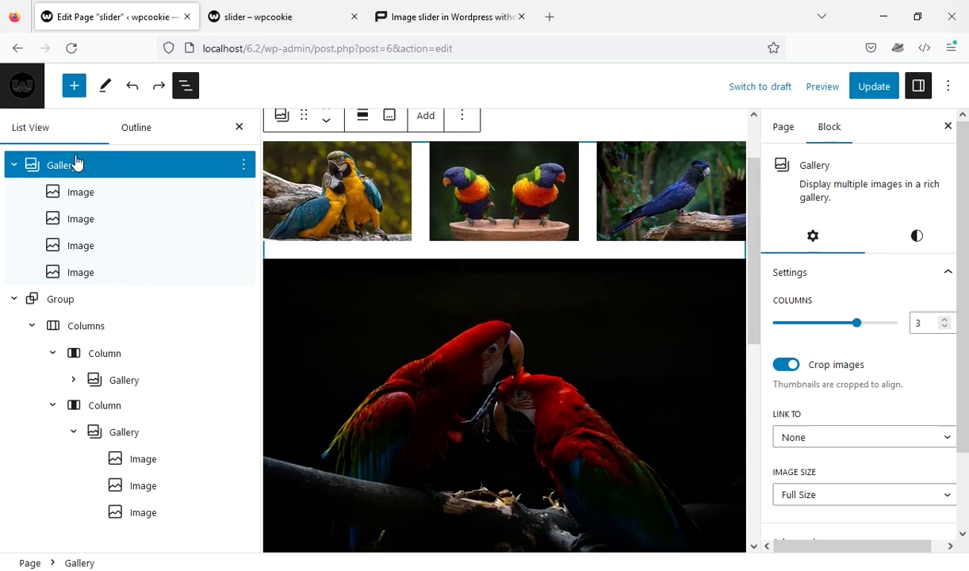
click(76, 164)
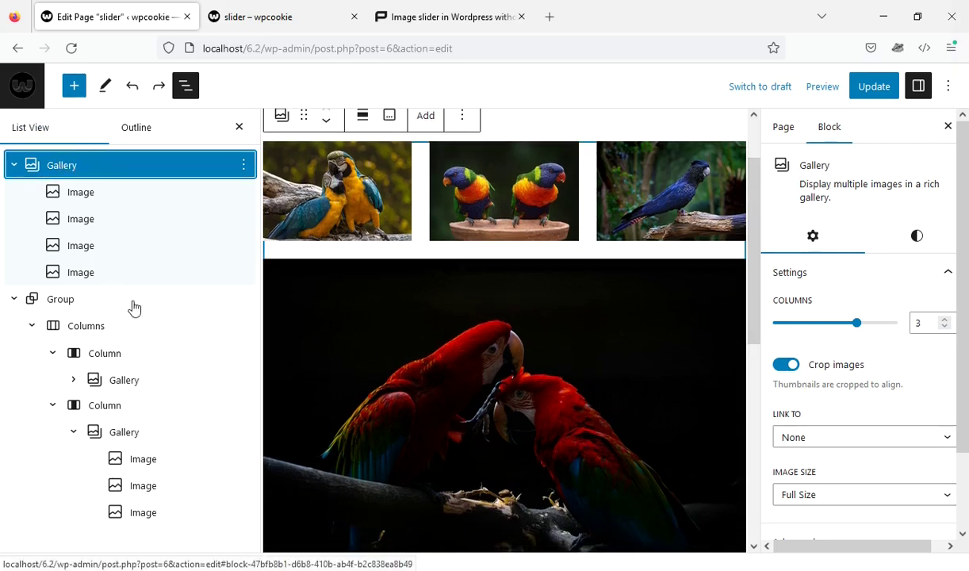
click(127, 381)
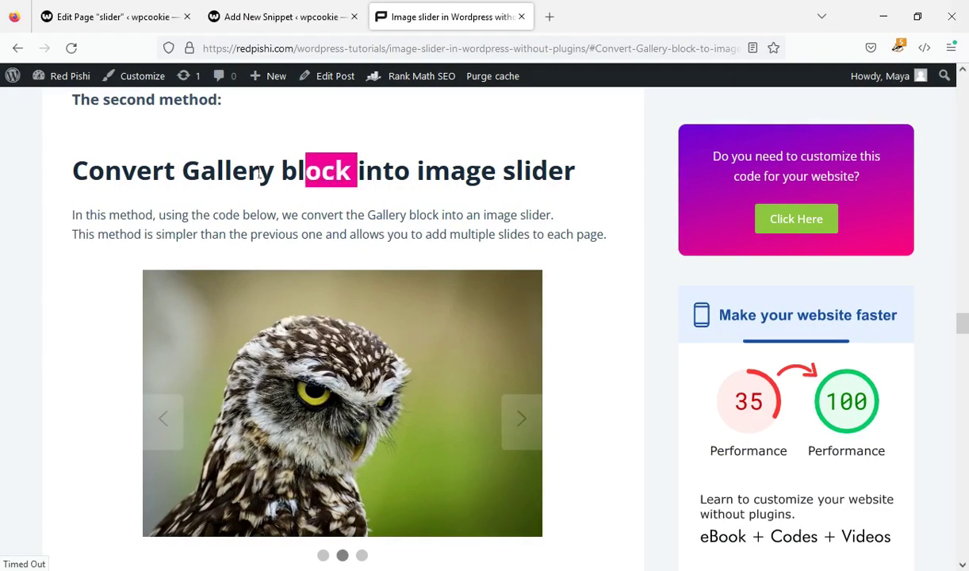
Scroll the redpishi.com tutorial to the functions.php gallery slider code and copy it
drag(258, 173, 116, 190)
click(205, 217)
scroll(543, 273, down, 5)
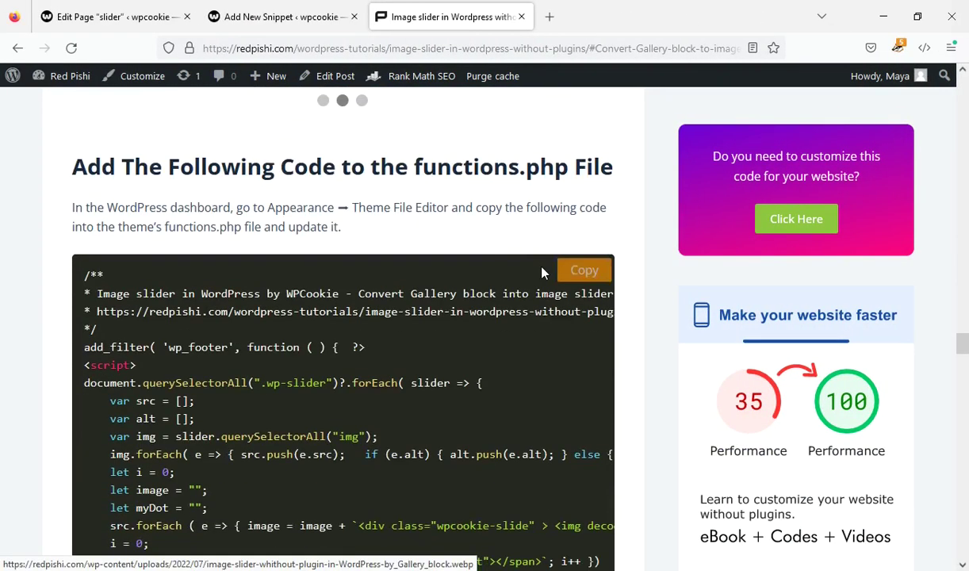
drag(555, 561, 483, 383)
click(512, 384)
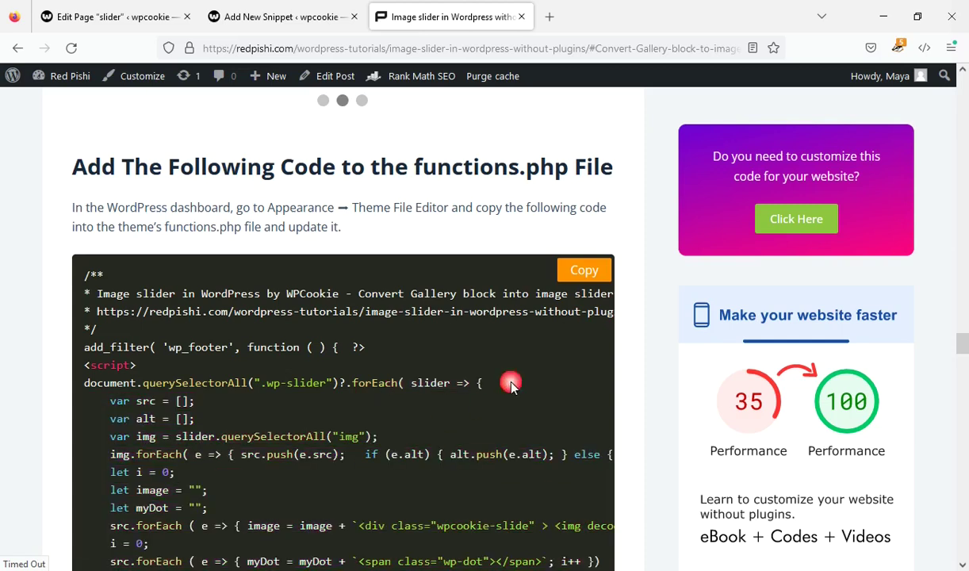
click(585, 272)
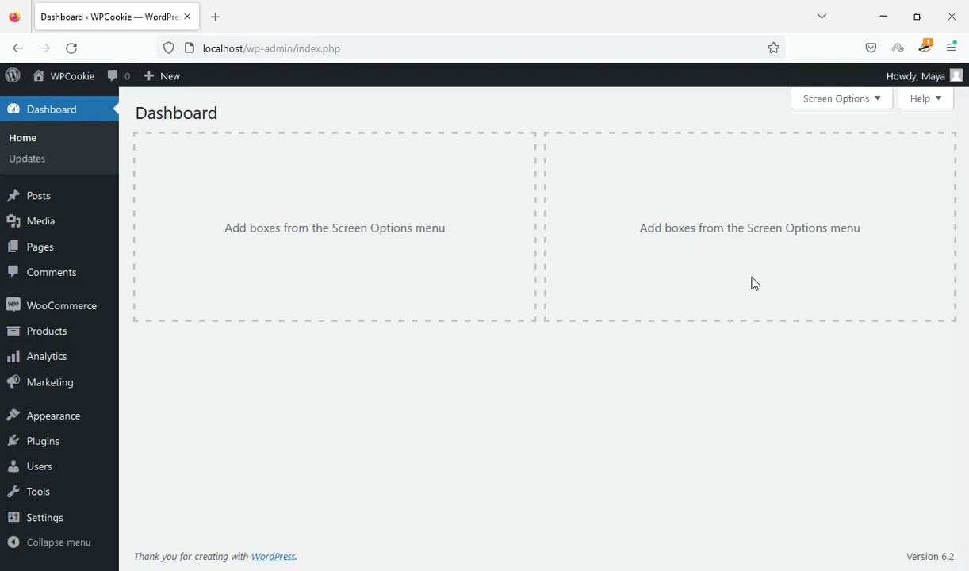
mouse_move(43, 440)
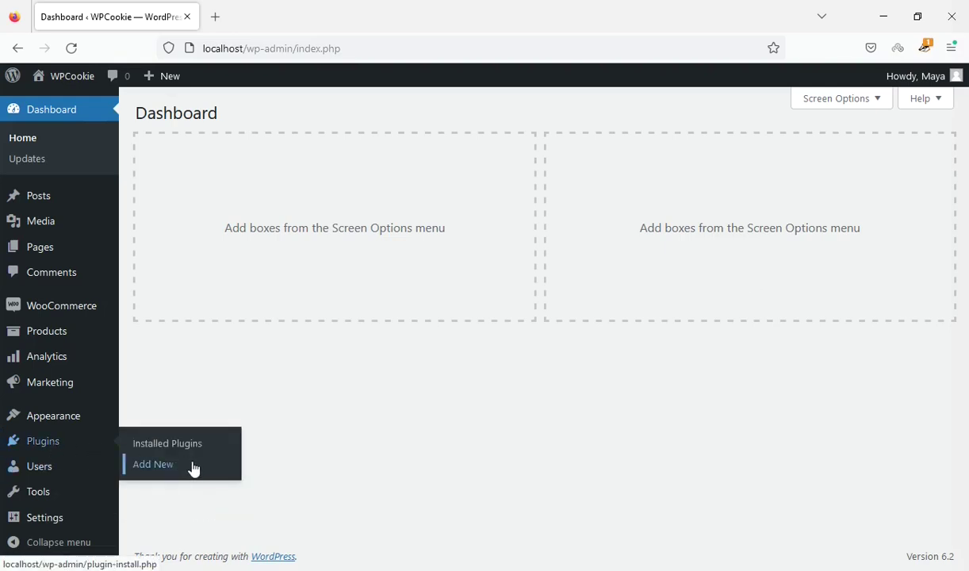
Search the plugin directory for 'code snippet', then install and activate Code Snippets
click(192, 468)
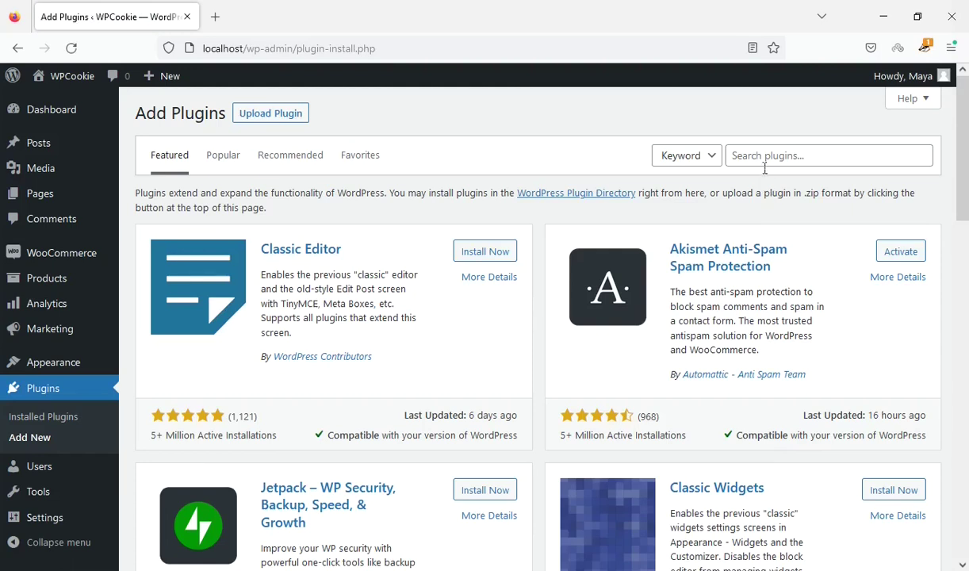
click(764, 166)
text(code snippet)
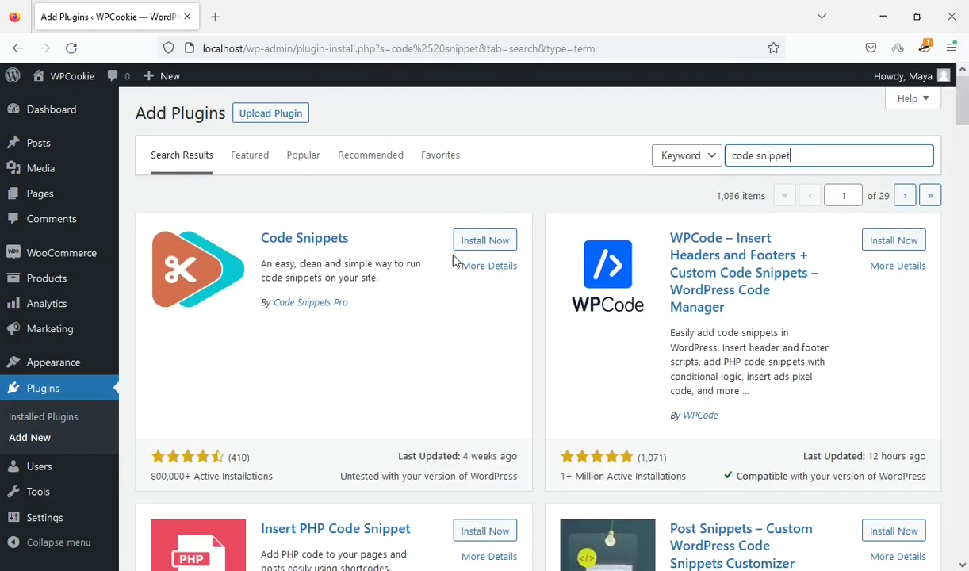
click(459, 246)
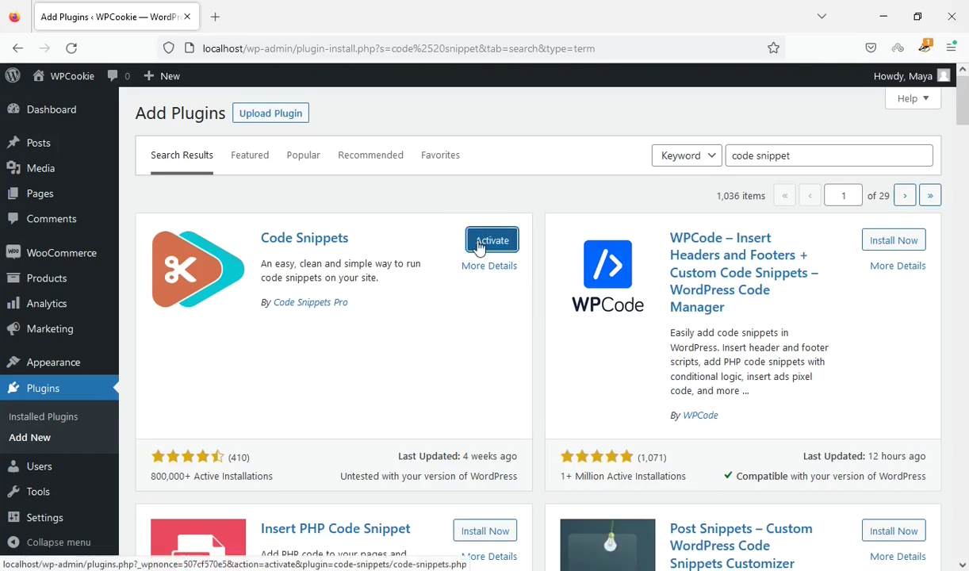
click(477, 247)
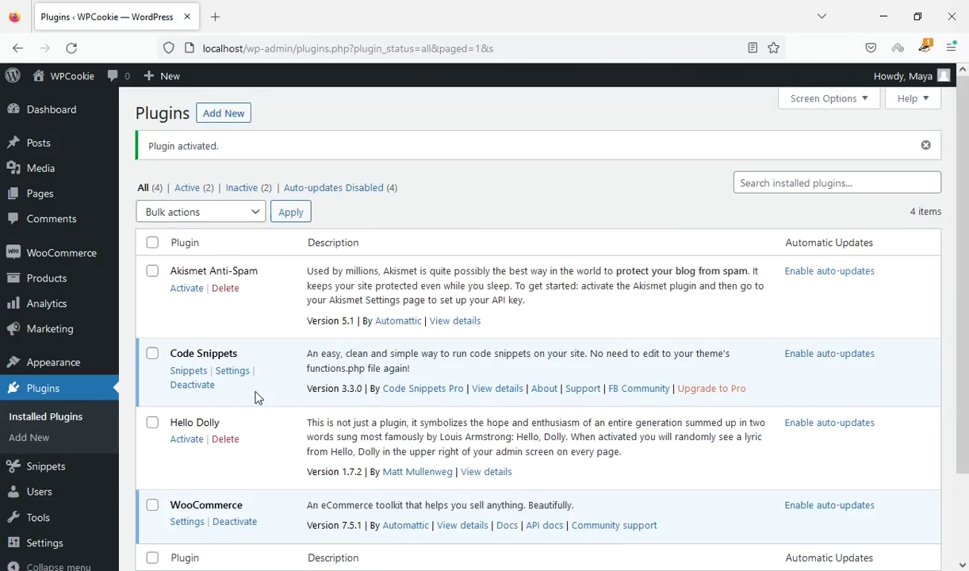
mouse_move(46, 466)
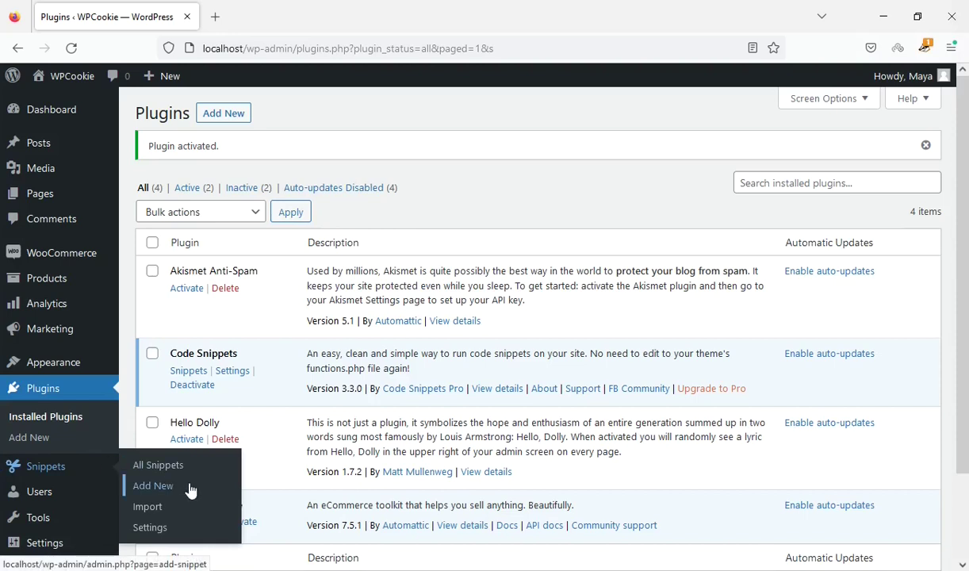
Add a snippet with the pasted slider code, title it 'slider', and save and activate it
click(191, 488)
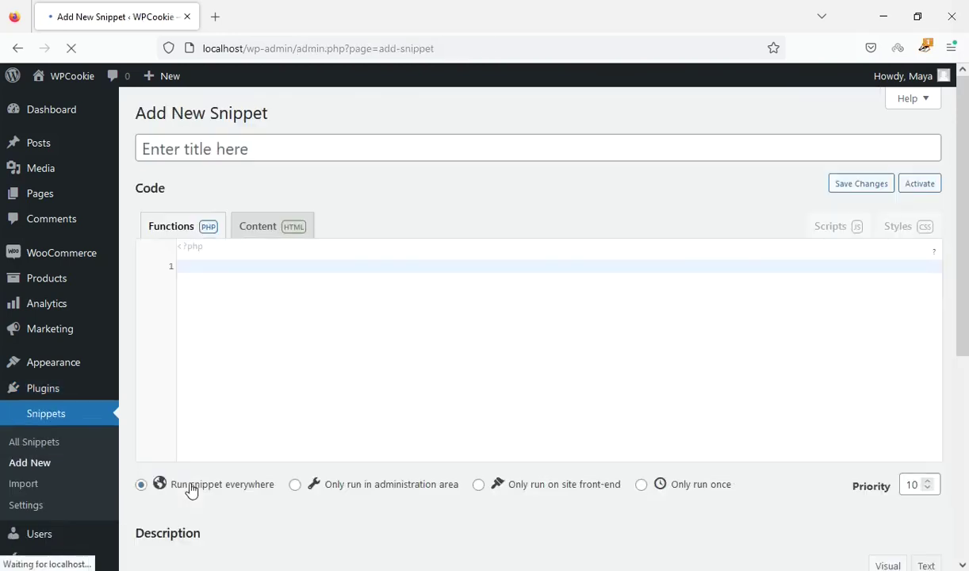
right_click(226, 270)
click(270, 379)
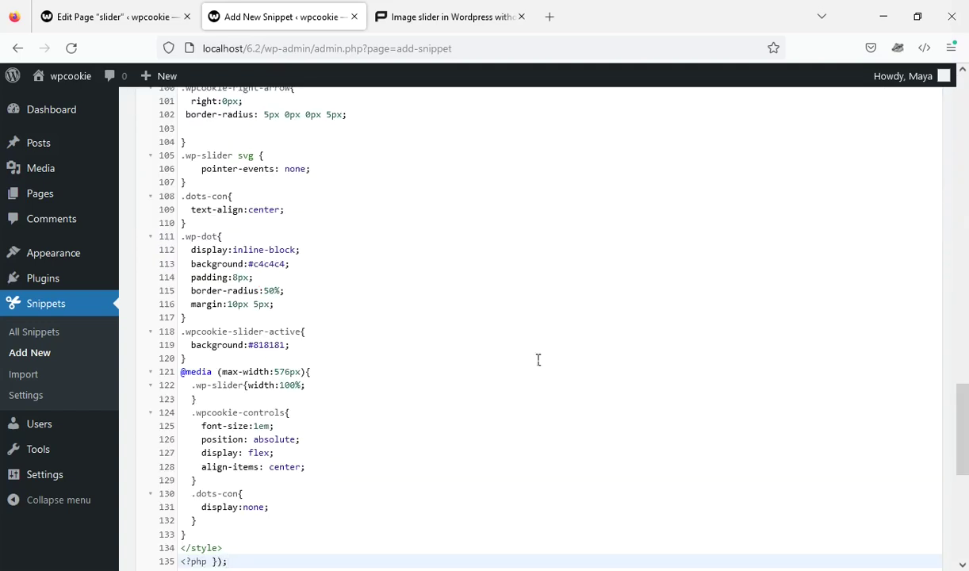
scroll(475, 333, up, 15)
scroll(397, 238, up, 5)
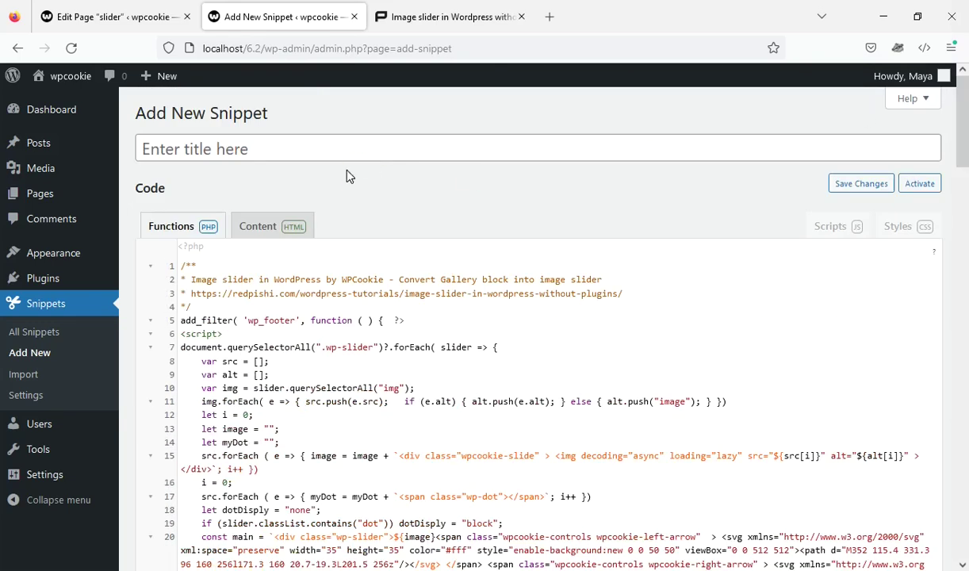
click(321, 150)
text(S)
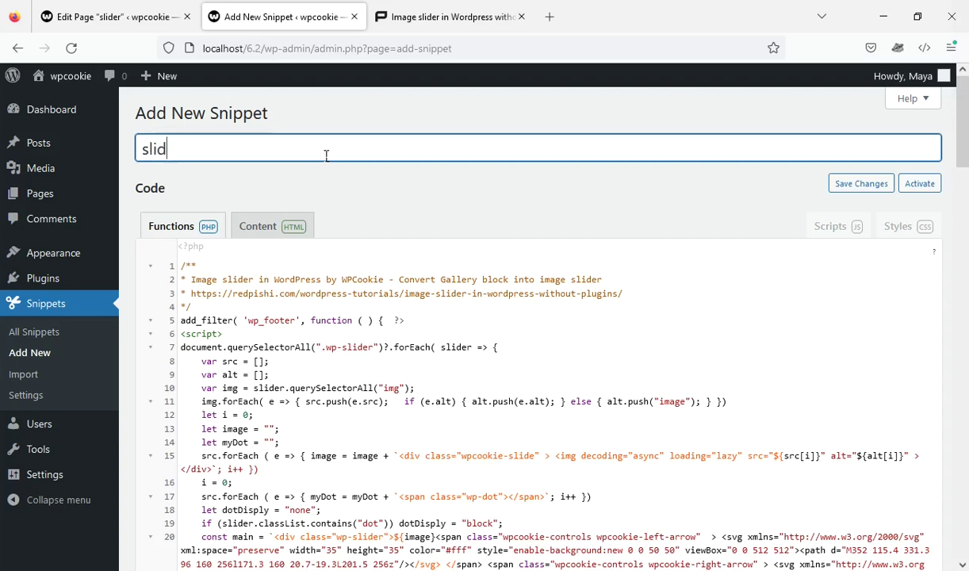
text(er)
drag(961, 119, 962, 565)
click(245, 501)
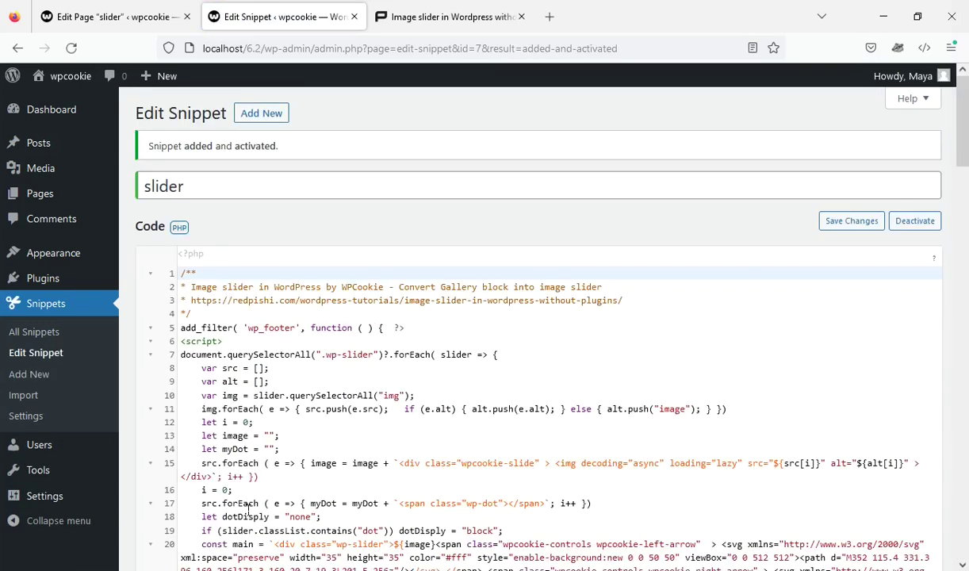
Insert a Gallery block, found by searching 'ga', below the slider page title
click(143, 16)
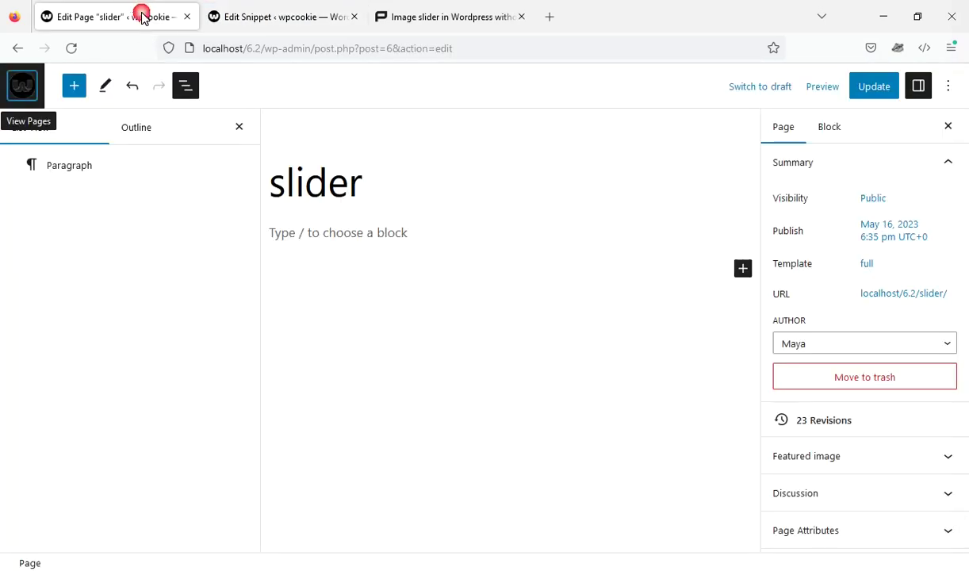
click(501, 256)
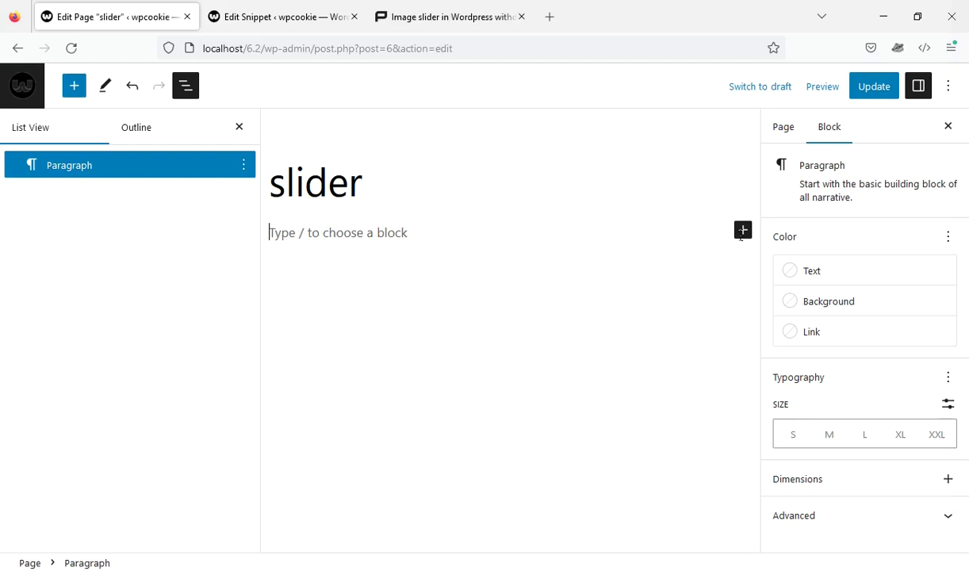
click(743, 230)
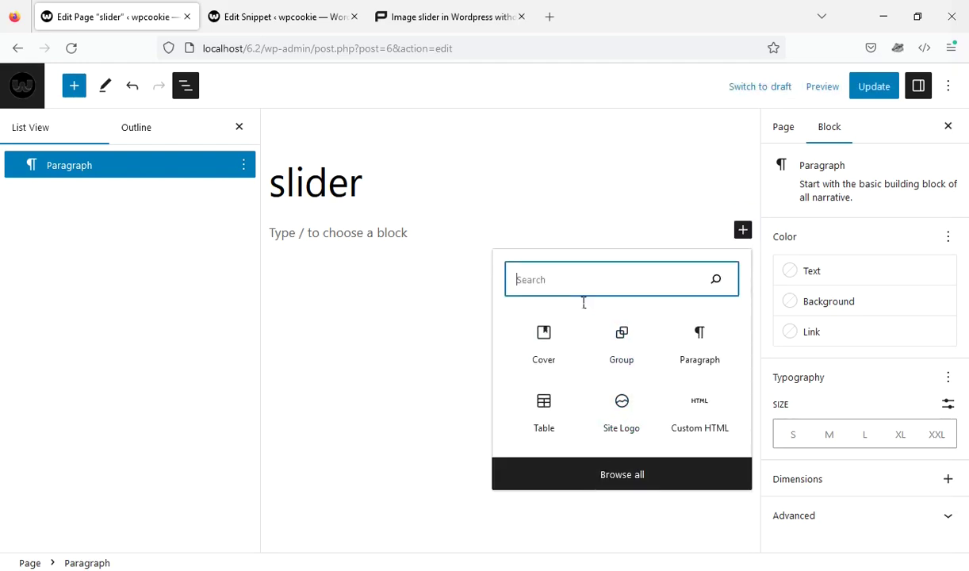
text(g)
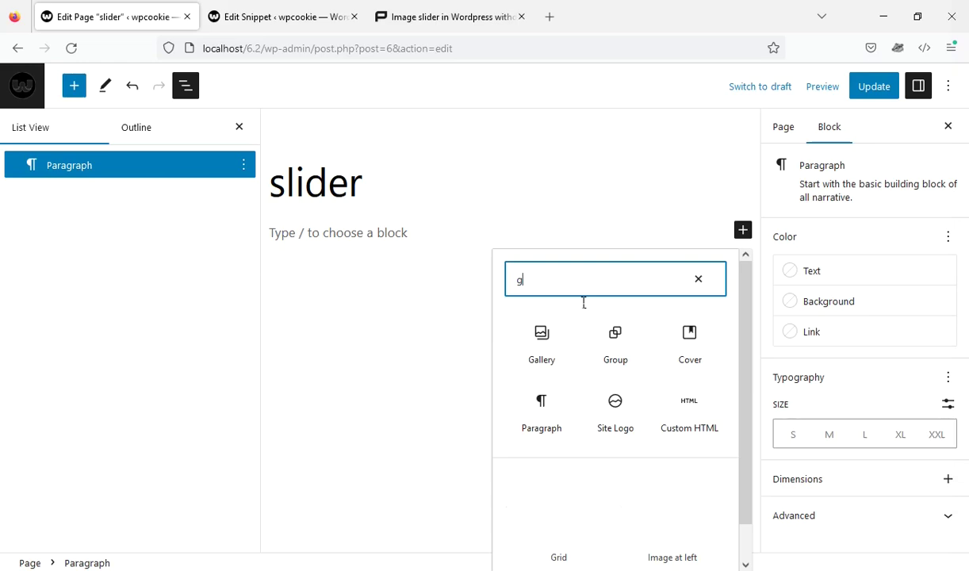
text(a)
click(564, 339)
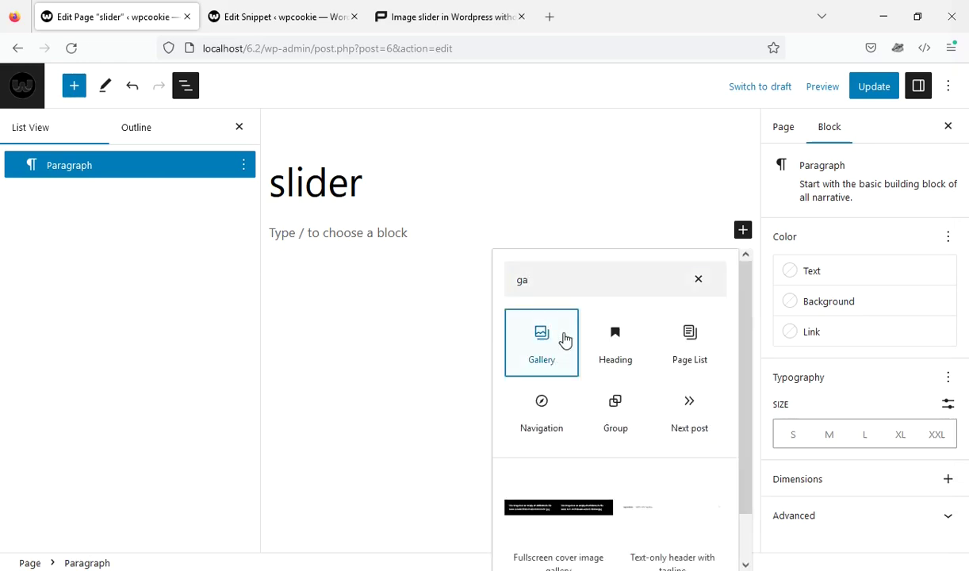
click(389, 329)
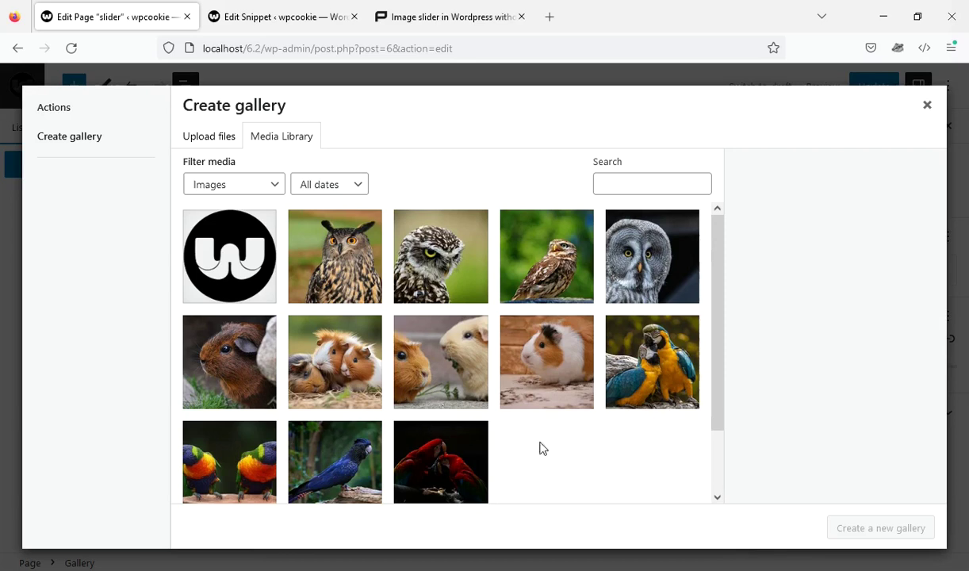
Fill the gallery with the macaws, lorikeets, black cockatoo and red parrots photos
click(681, 359)
click(218, 440)
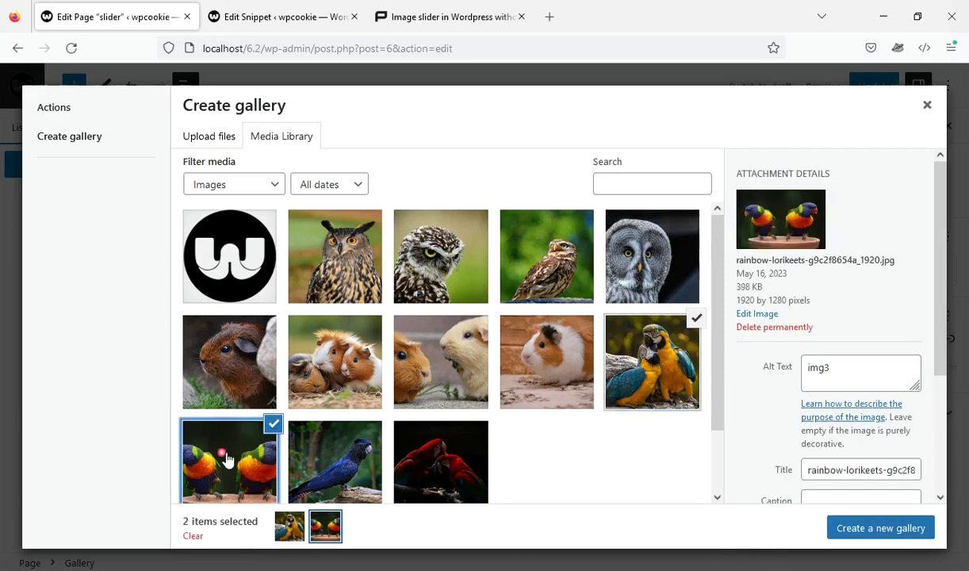
click(317, 449)
click(437, 464)
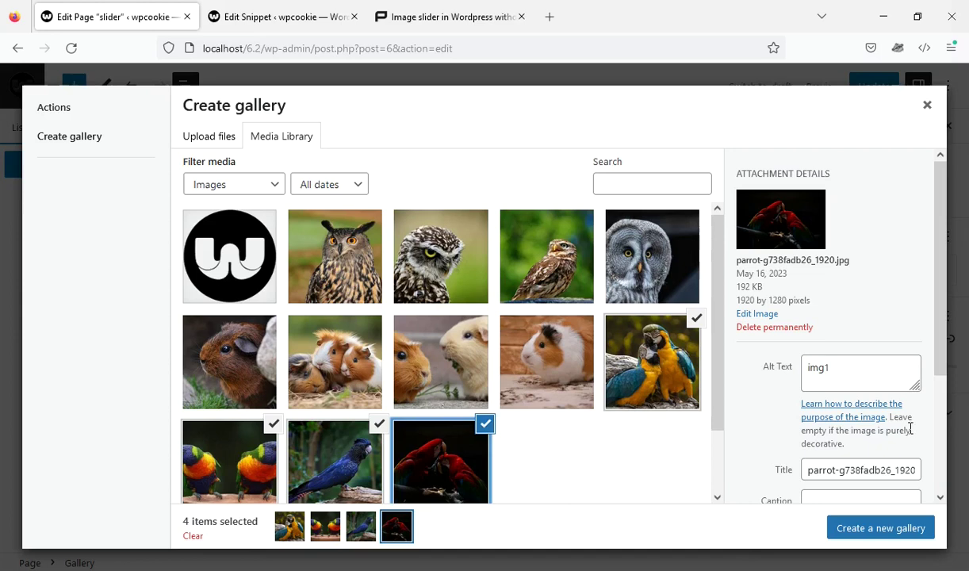
click(904, 526)
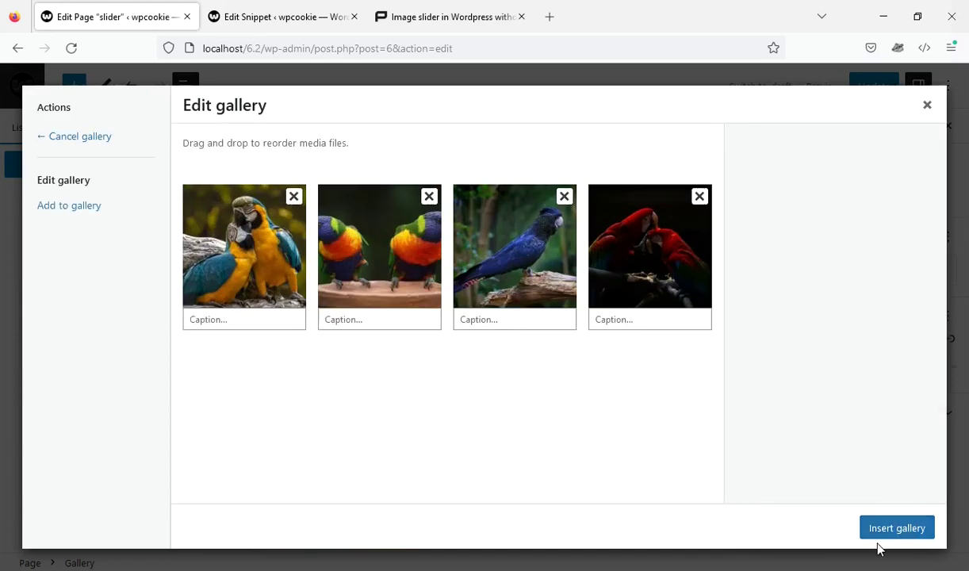
click(896, 530)
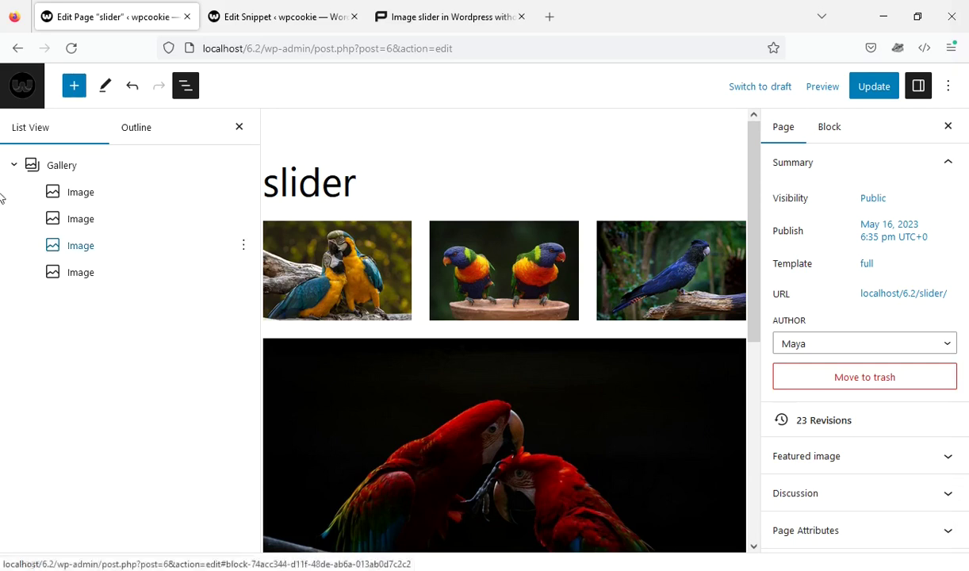
Turn off Crop images for the gallery and set its Image Size to Full Size
click(72, 163)
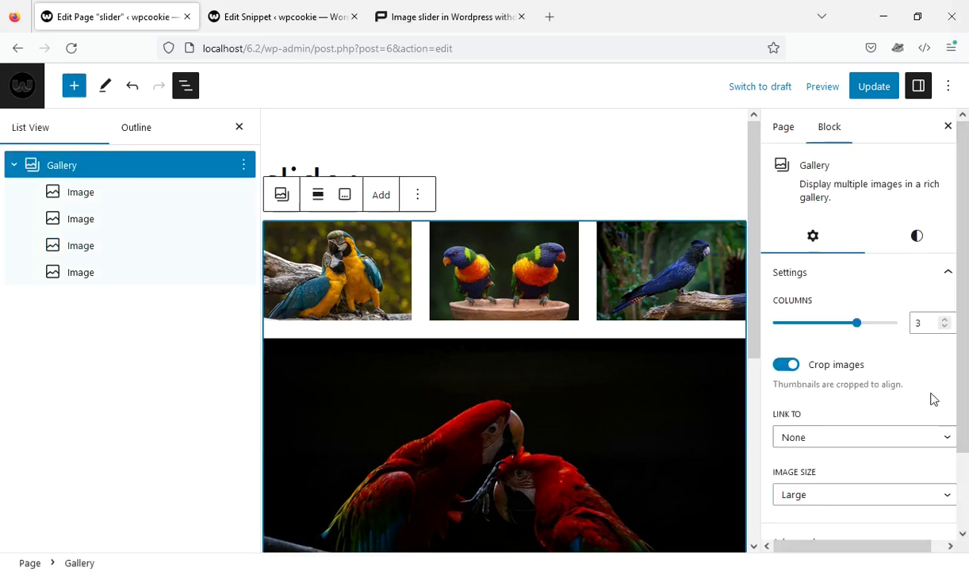
scroll(939, 411, down, 2)
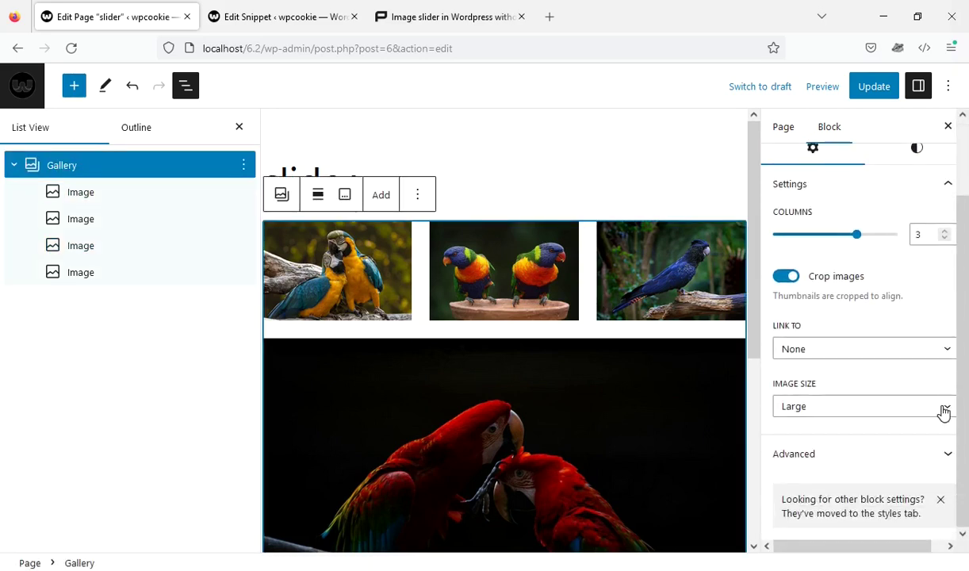
click(787, 277)
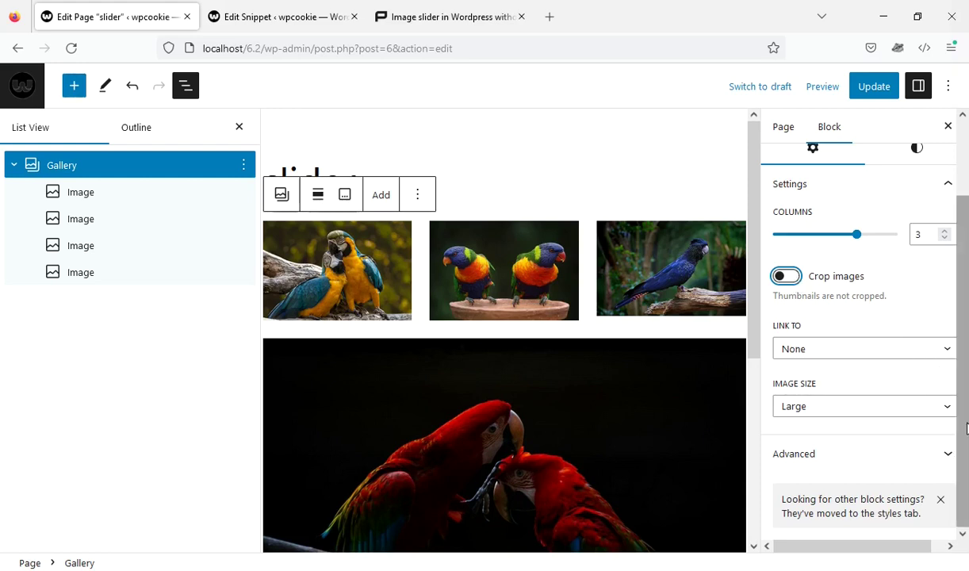
click(872, 406)
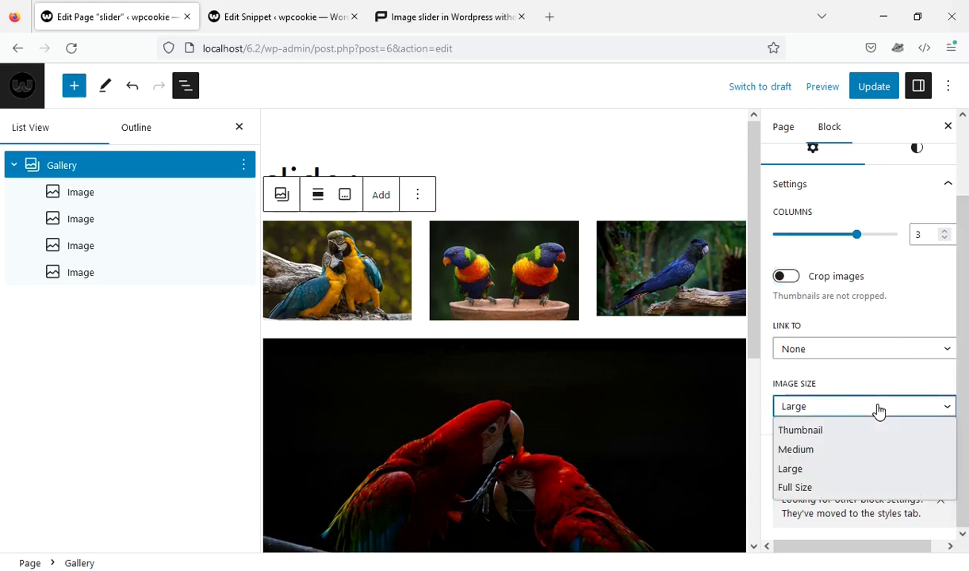
click(799, 486)
click(965, 254)
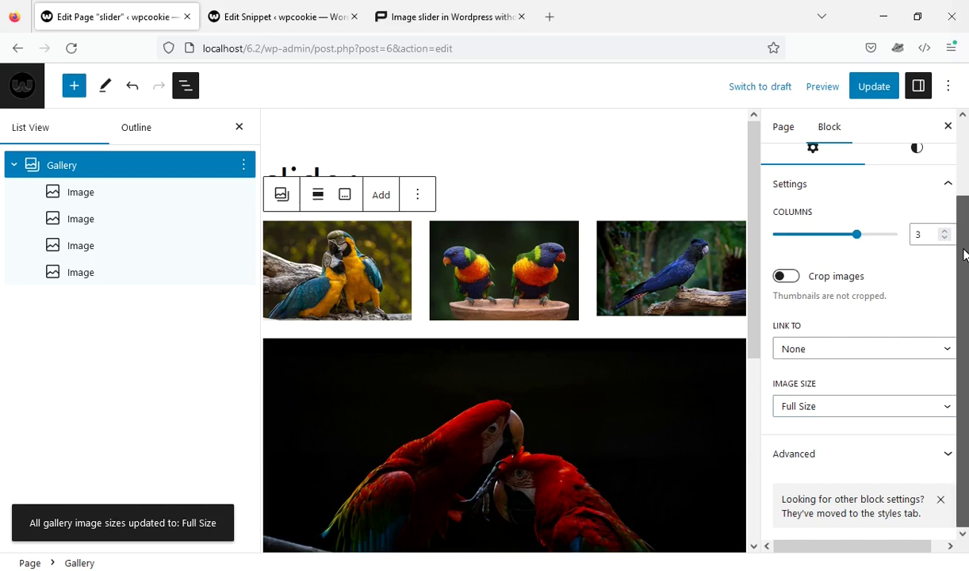
Add the CSS class wp-slider under the gallery's Advanced settings and update the page
click(854, 465)
scroll(825, 466, down, 3)
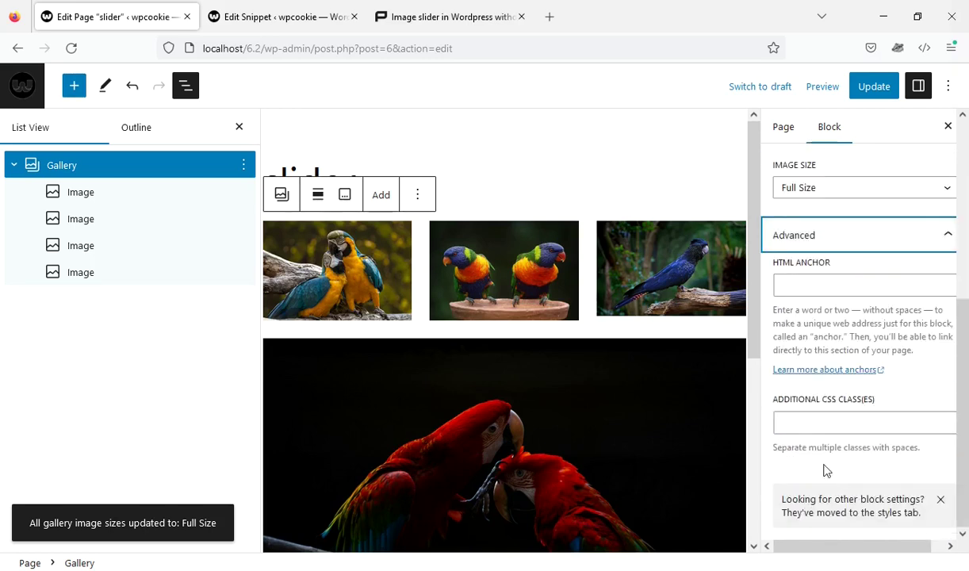
click(810, 422)
text(wp-slider)
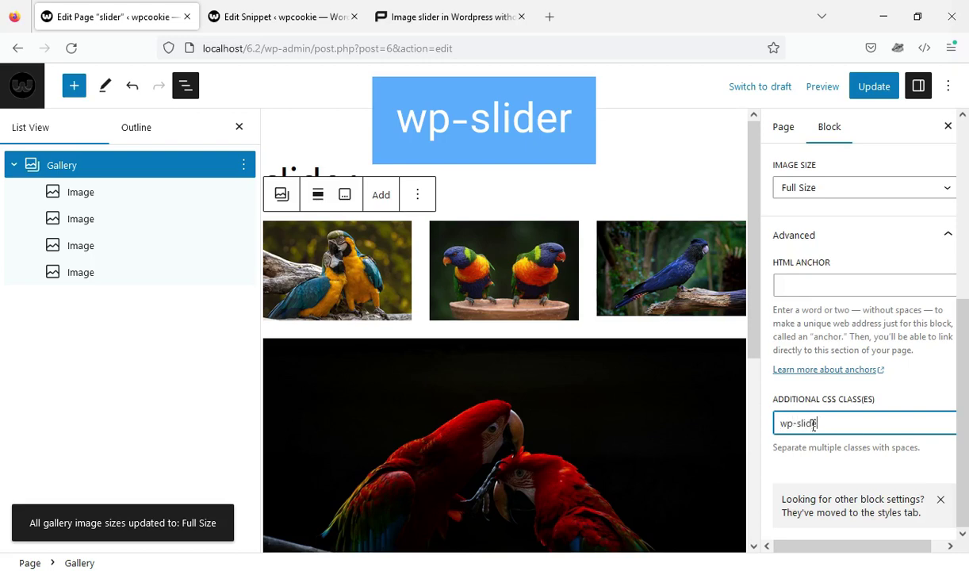
click(884, 95)
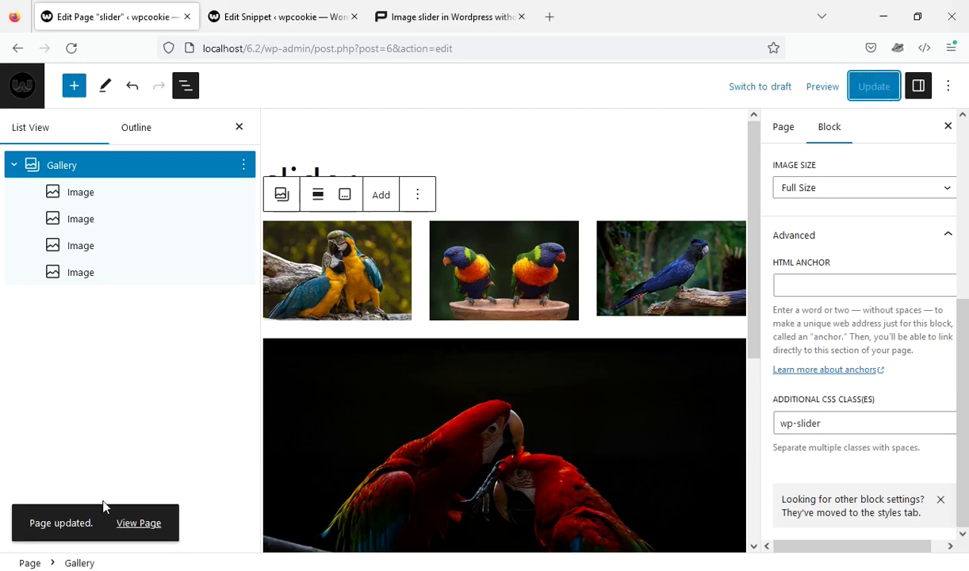
Check the live slider page in a new tab, advancing the bird slider through several photos
middle_click(139, 523)
click(255, 16)
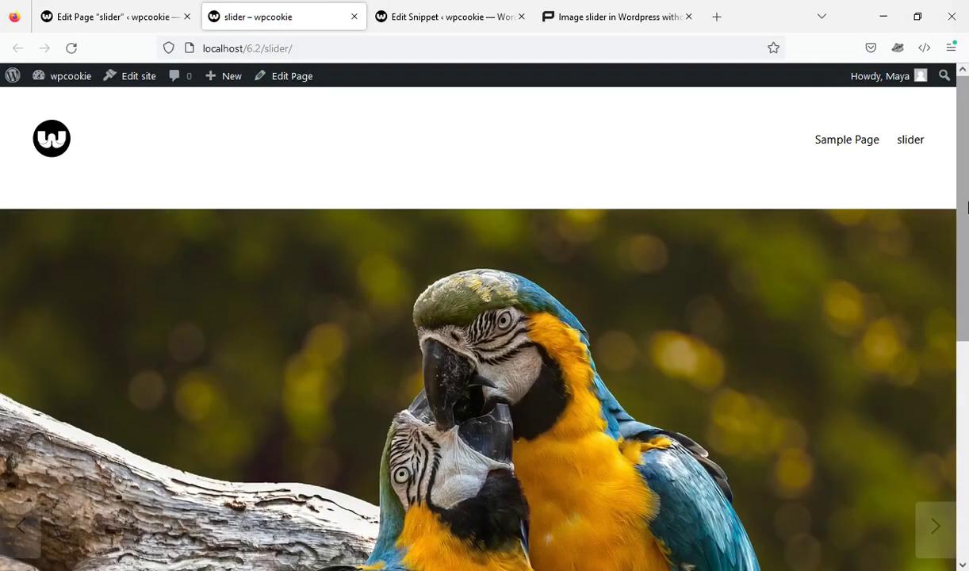
mouse_move(962, 261)
mouse_down()
mouse_move(966, 480)
mouse_move(962, 262)
mouse_up()
click(948, 314)
click(949, 315)
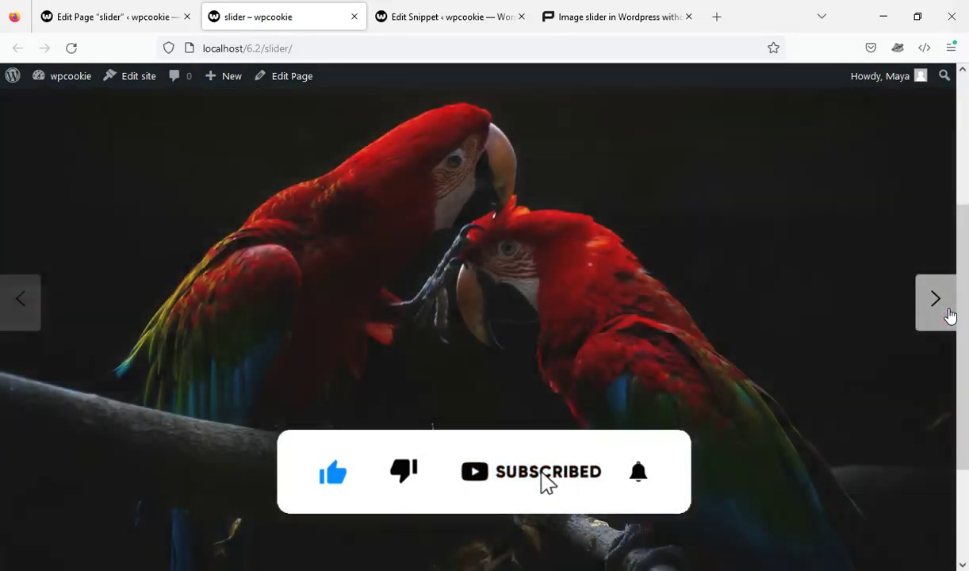
click(949, 314)
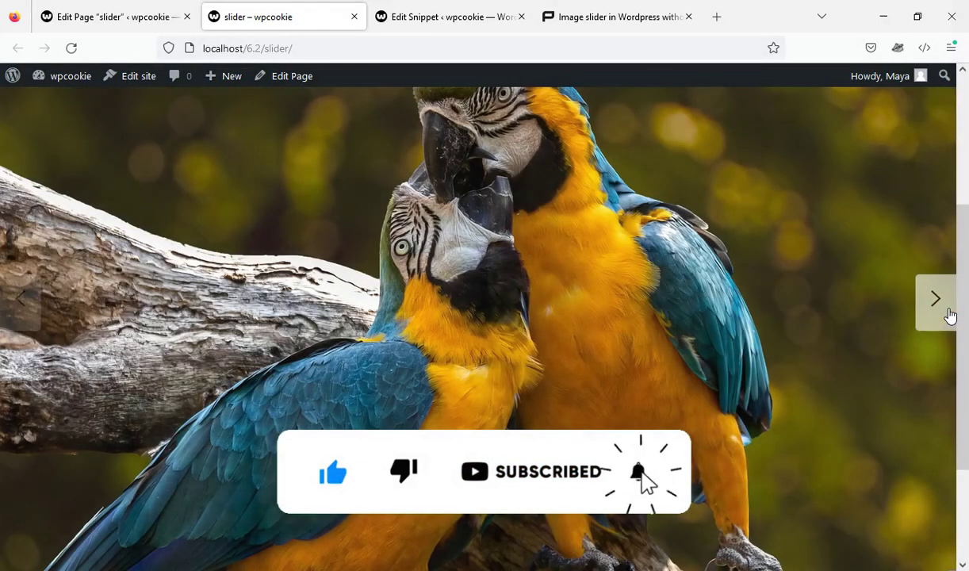
scroll(959, 302, up, 1)
click(943, 363)
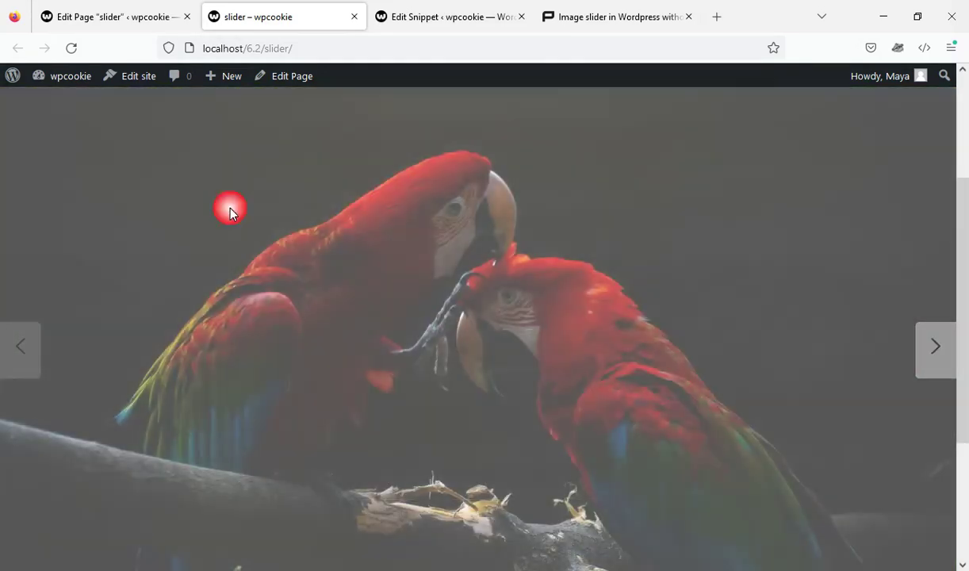
click(127, 16)
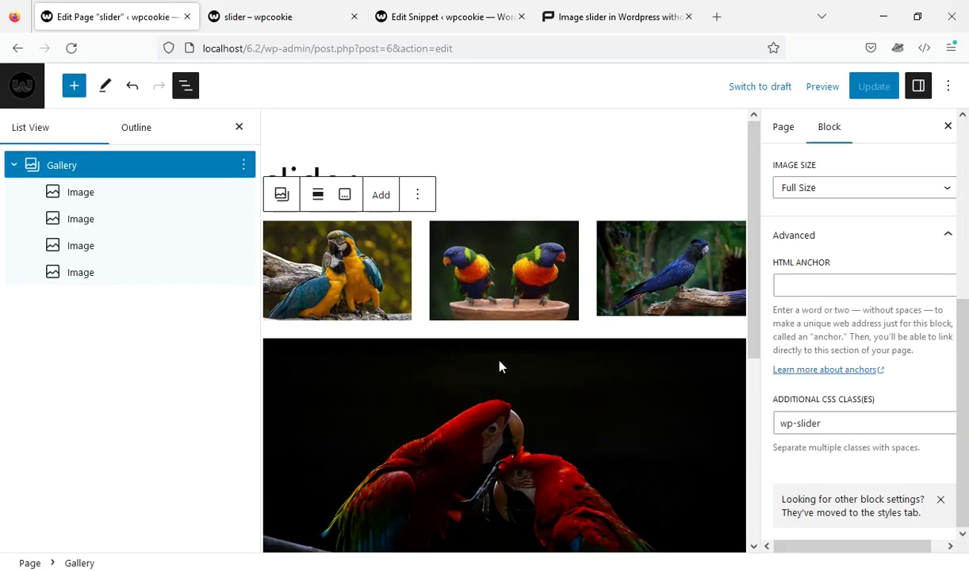
Wrap the gallery in a Group with 700 px content and wide widths, and update the page
click(244, 165)
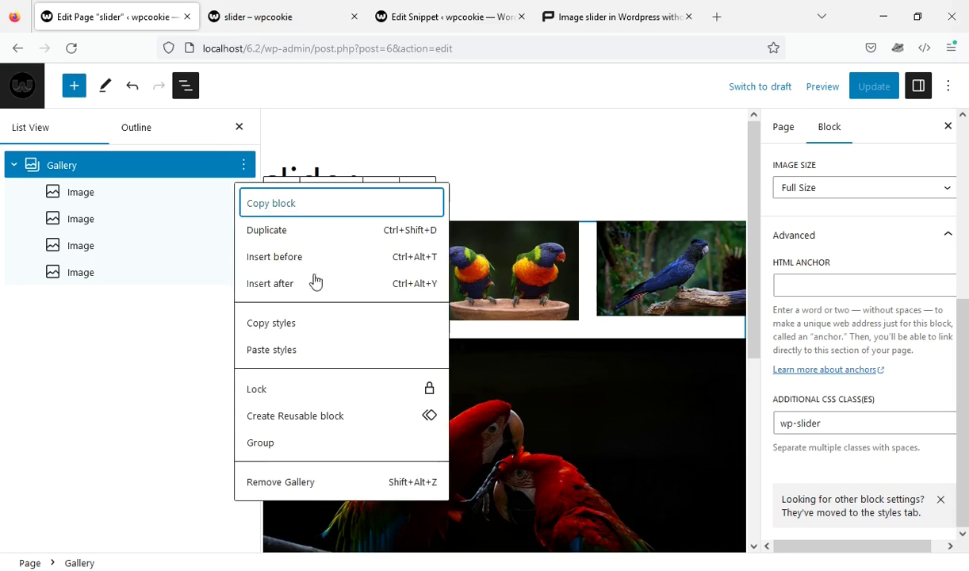
click(291, 443)
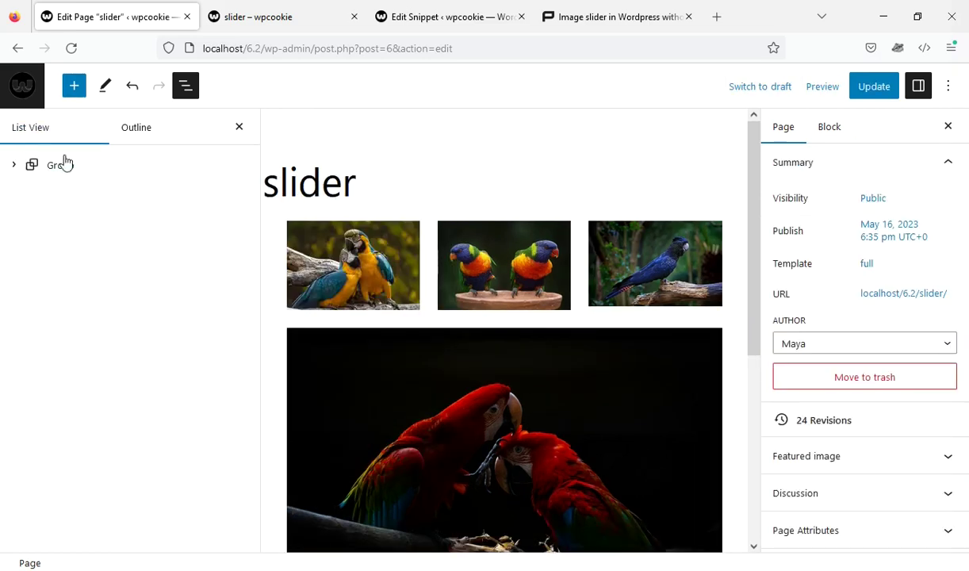
click(68, 164)
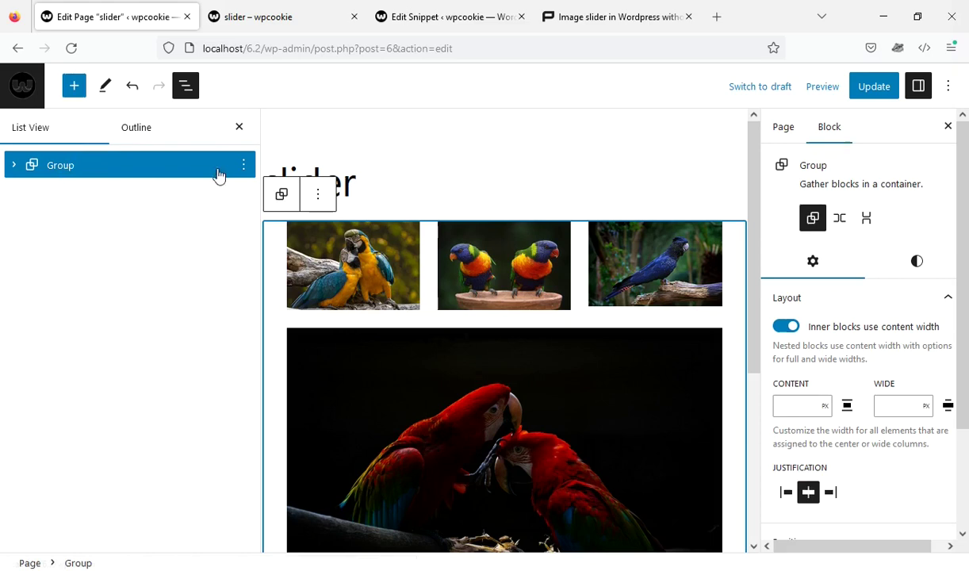
click(885, 409)
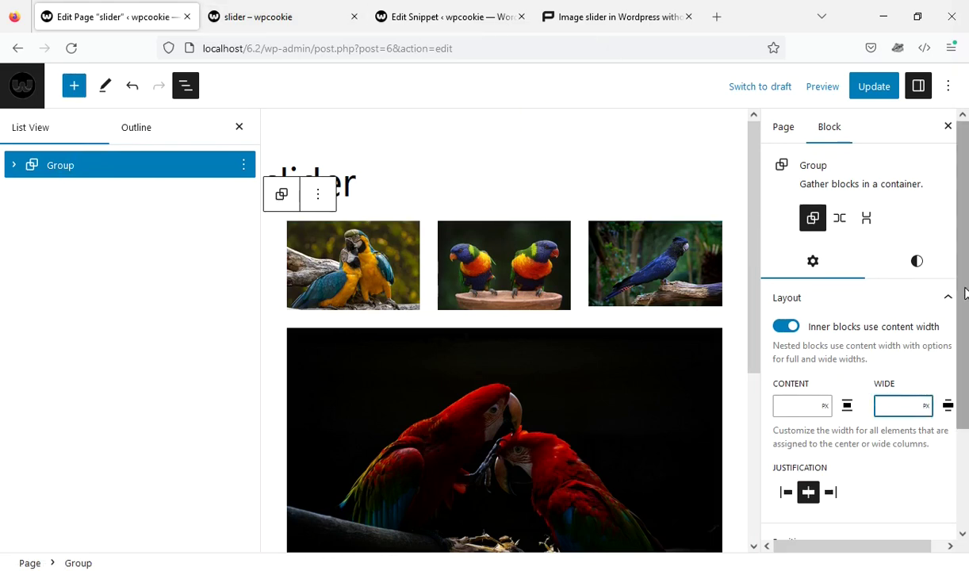
text(700)
click(877, 98)
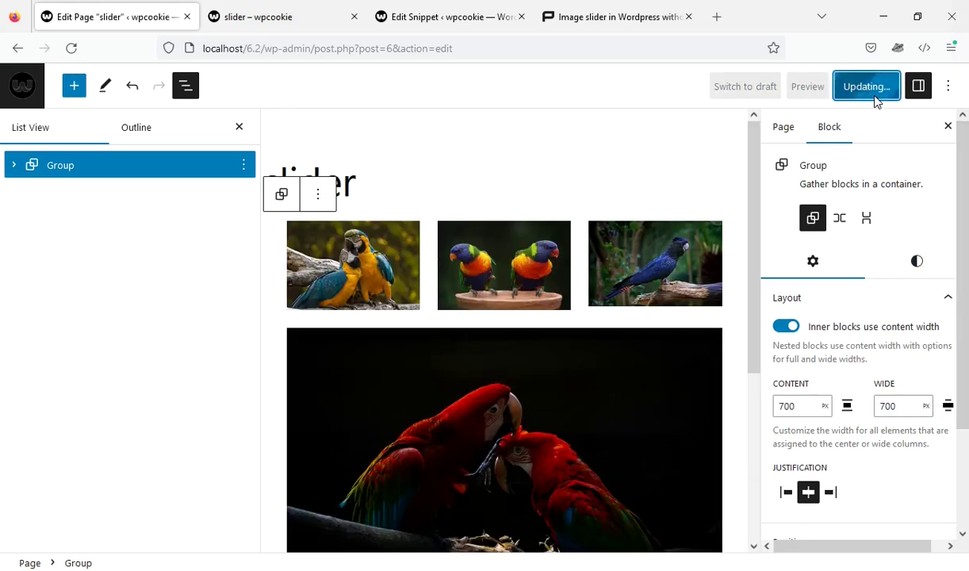
Reload the live page and step the 700 px slider through lorikeets, cockatoo and macaws
click(244, 9)
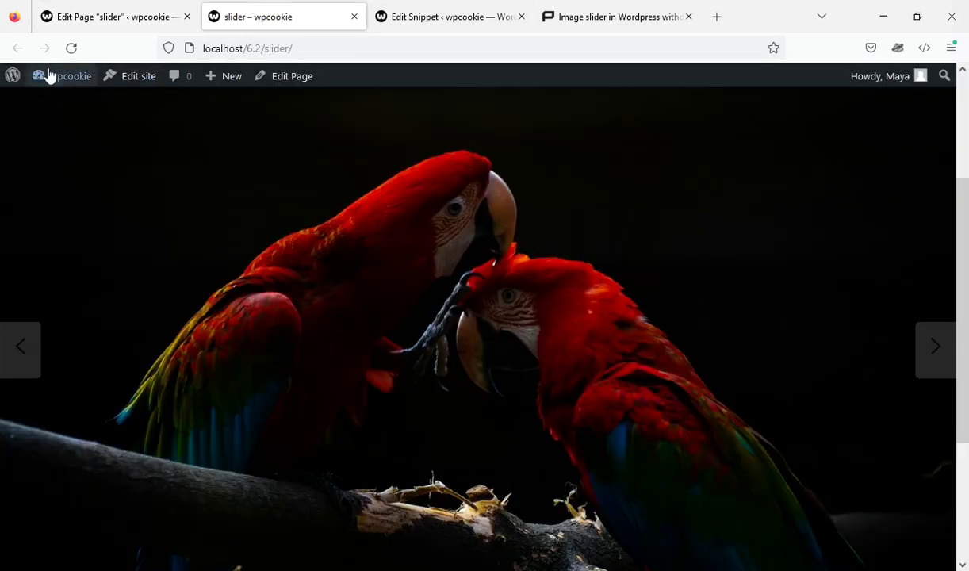
click(70, 46)
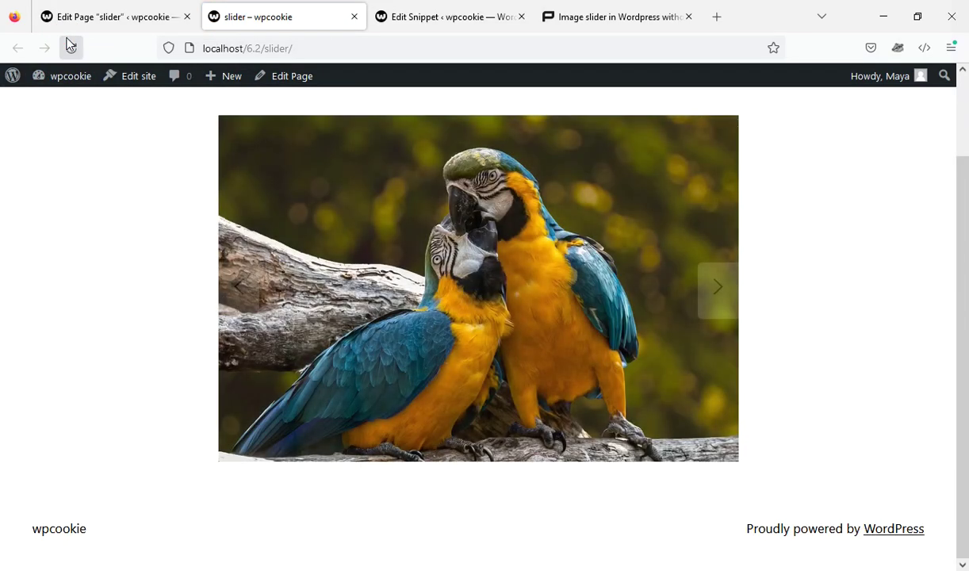
scroll(947, 210, up, 1)
click(731, 325)
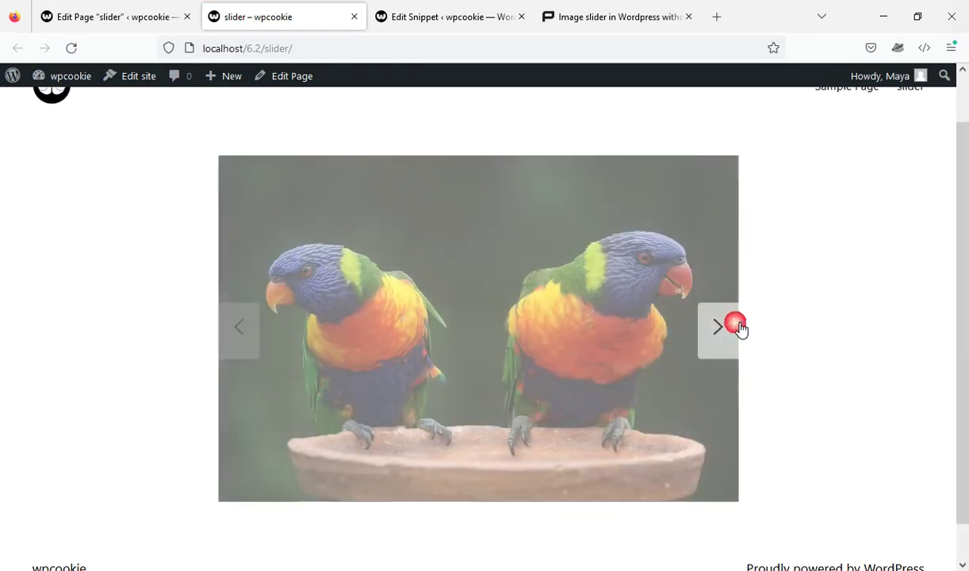
click(718, 327)
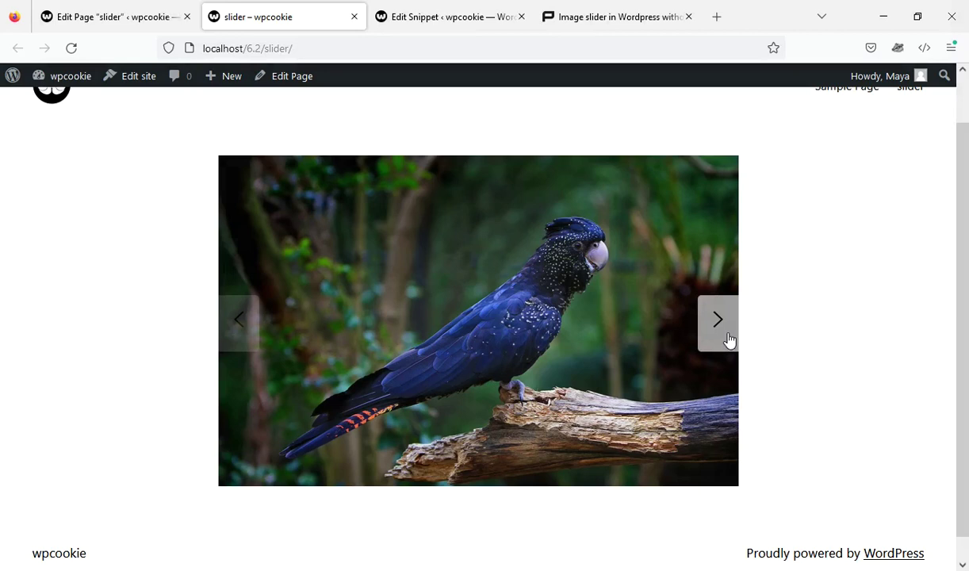
click(727, 335)
click(727, 335)
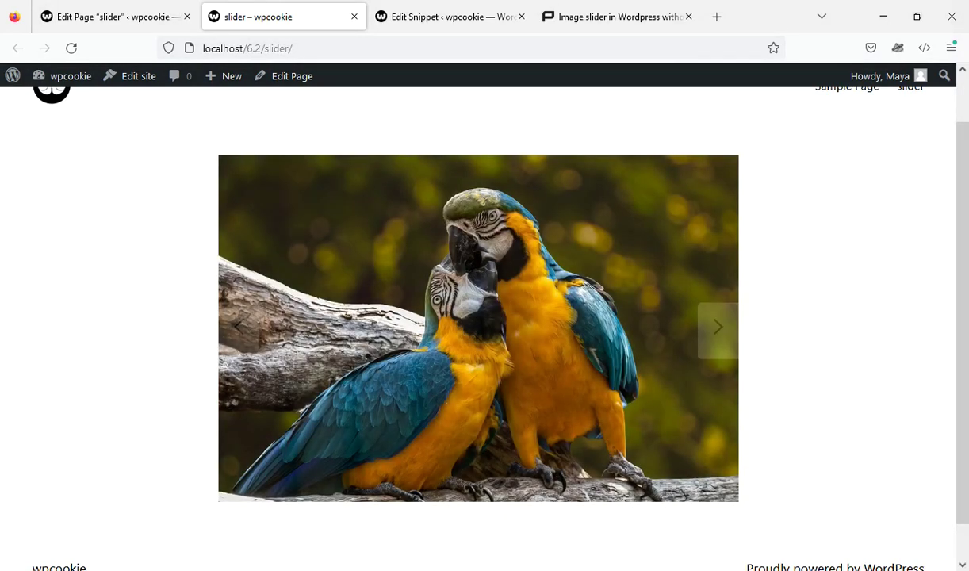
Duplicate the Group holding the 700 px gallery slider in List View and update the page
click(90, 8)
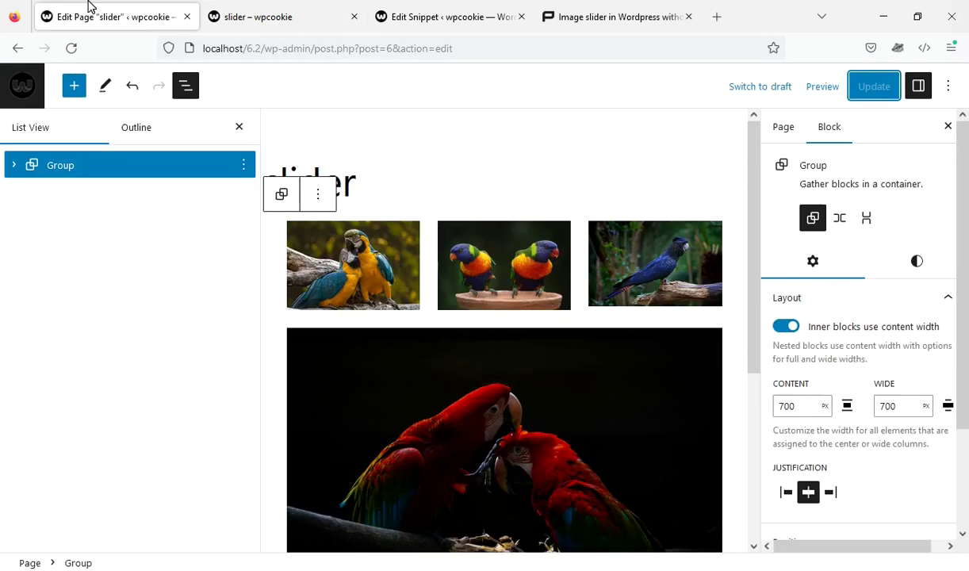
click(244, 165)
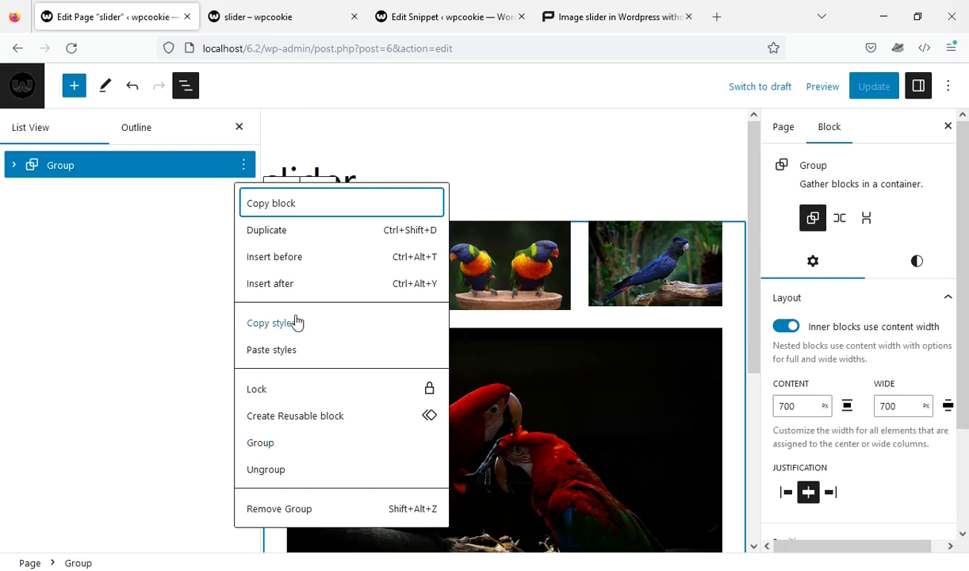
click(282, 231)
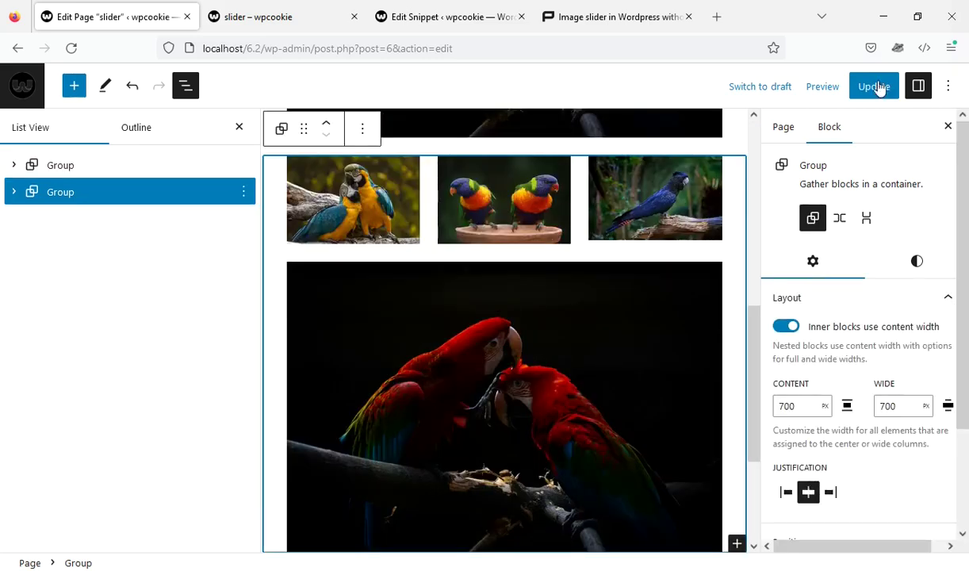
scroll(655, 281, up, 3)
click(852, 85)
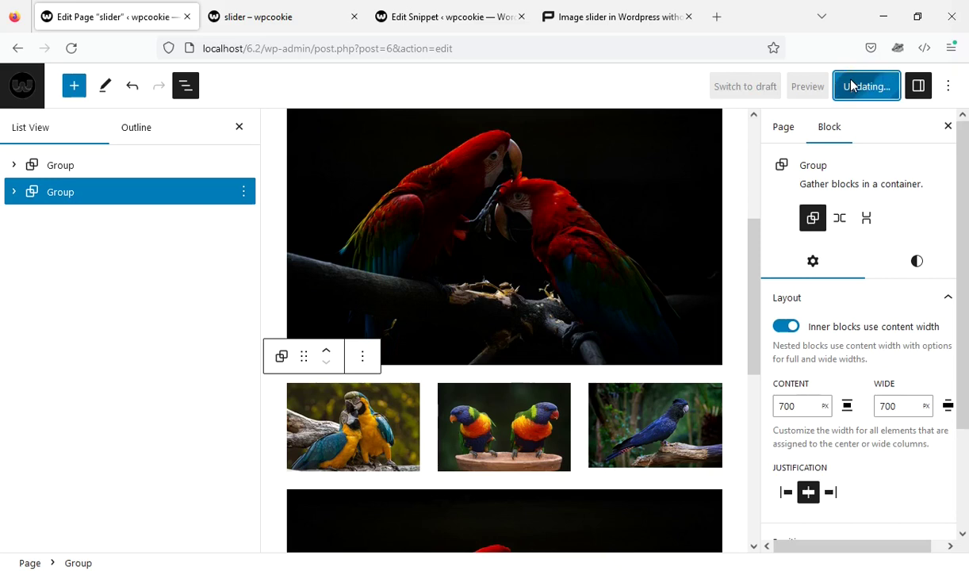
Reload the live page and advance both the lower and upper parrot sliders one slide each
click(320, 8)
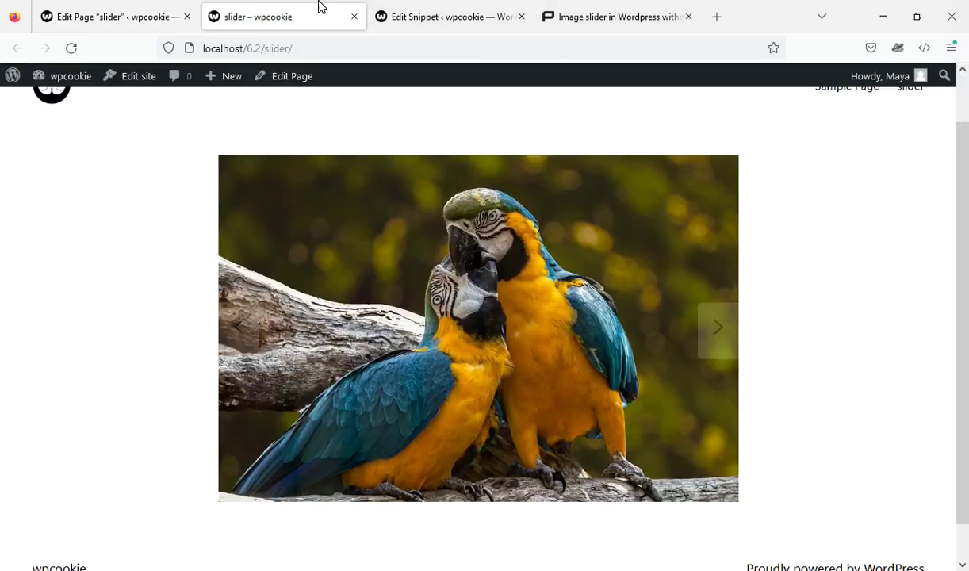
click(70, 48)
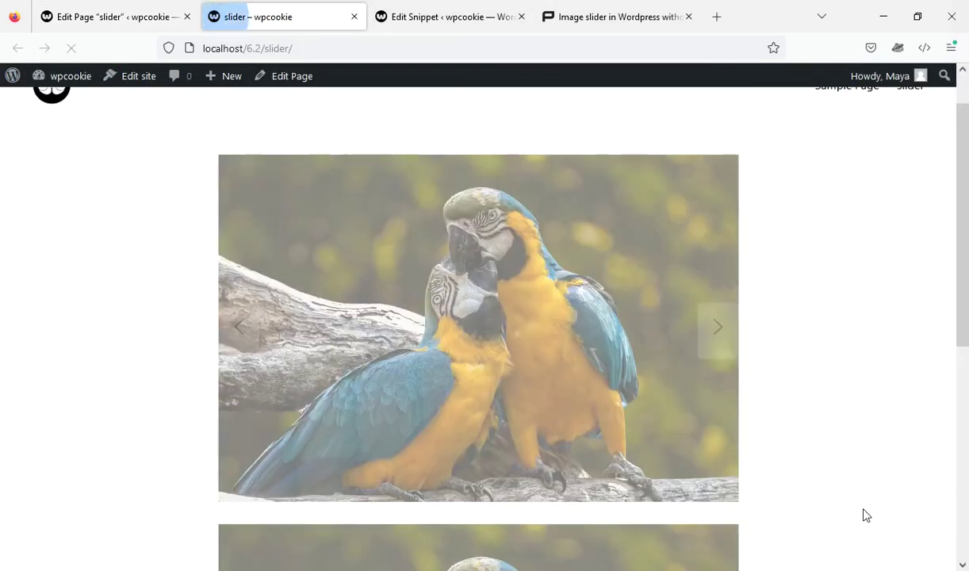
scroll(848, 500, down, 5)
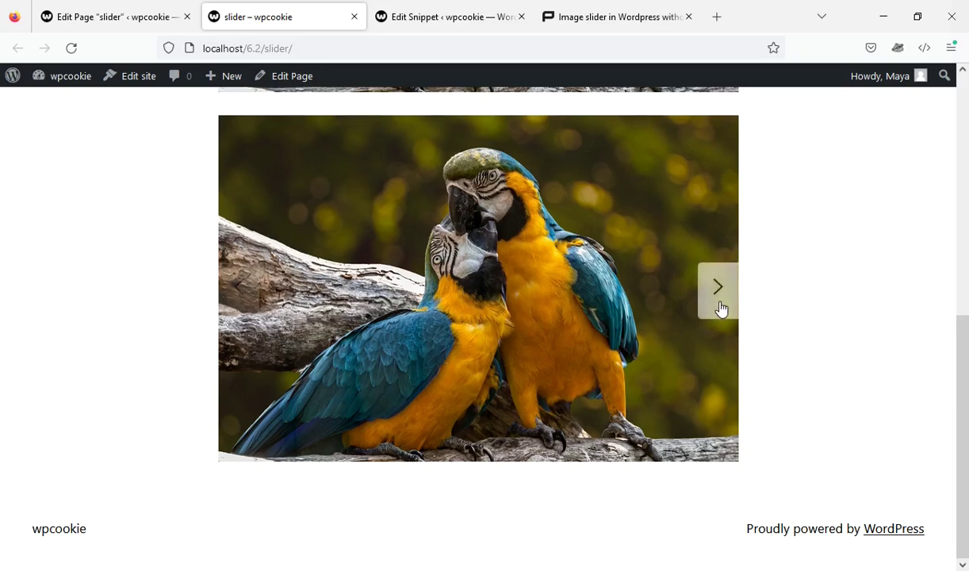
click(720, 308)
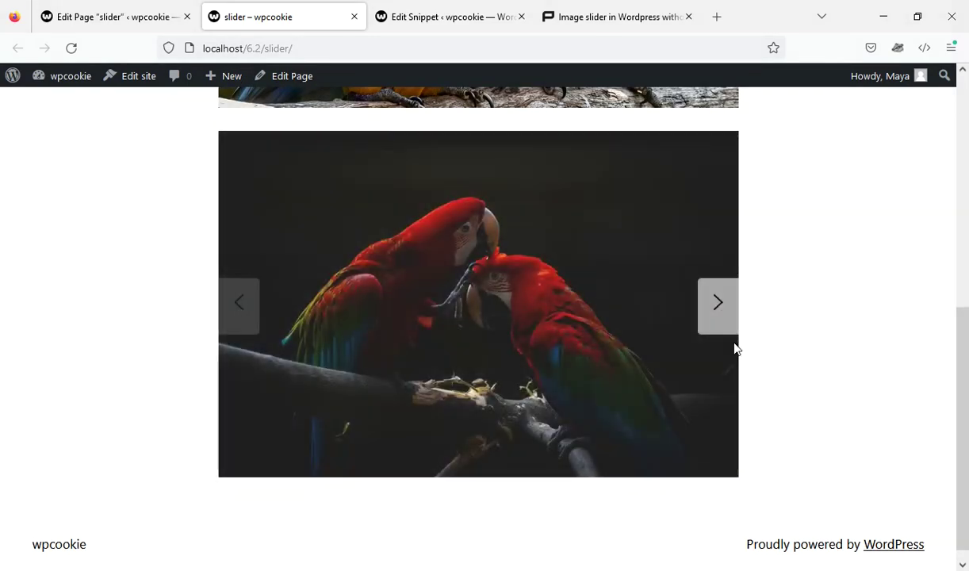
scroll(714, 325, up, 3)
click(736, 160)
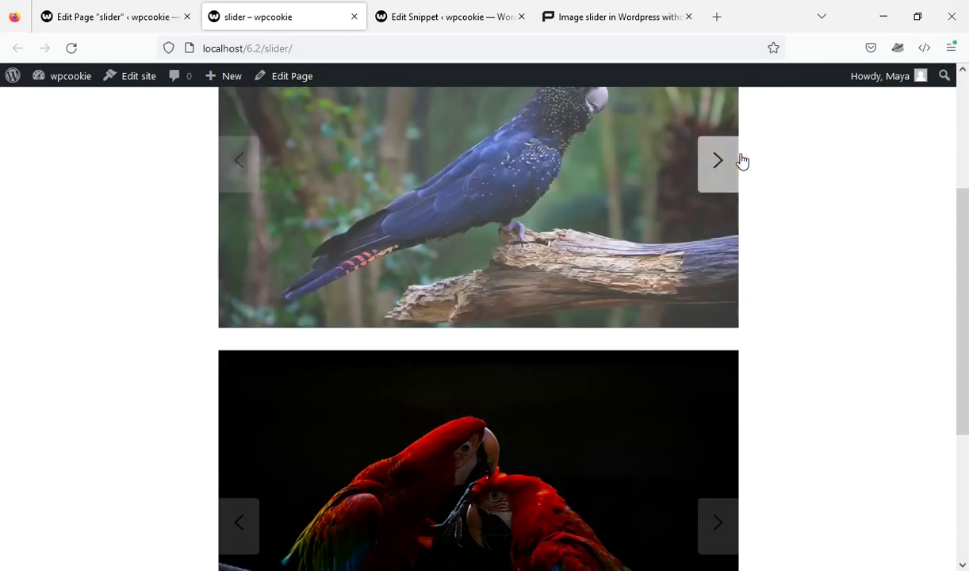
scroll(642, 392, down, 3)
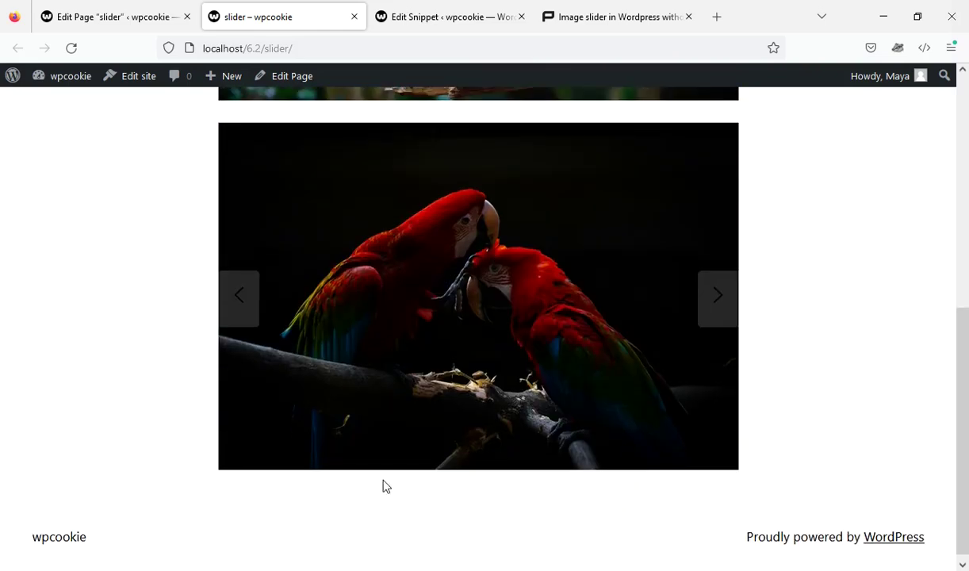
Give the second Group's Gallery the Additional CSS classes 'wp-slider dot' and update the page
click(84, 6)
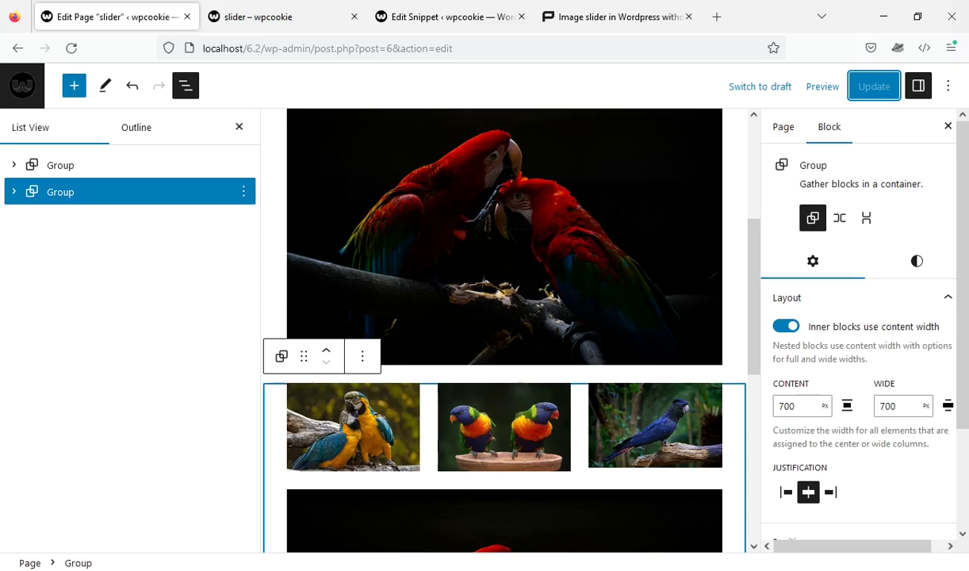
click(14, 192)
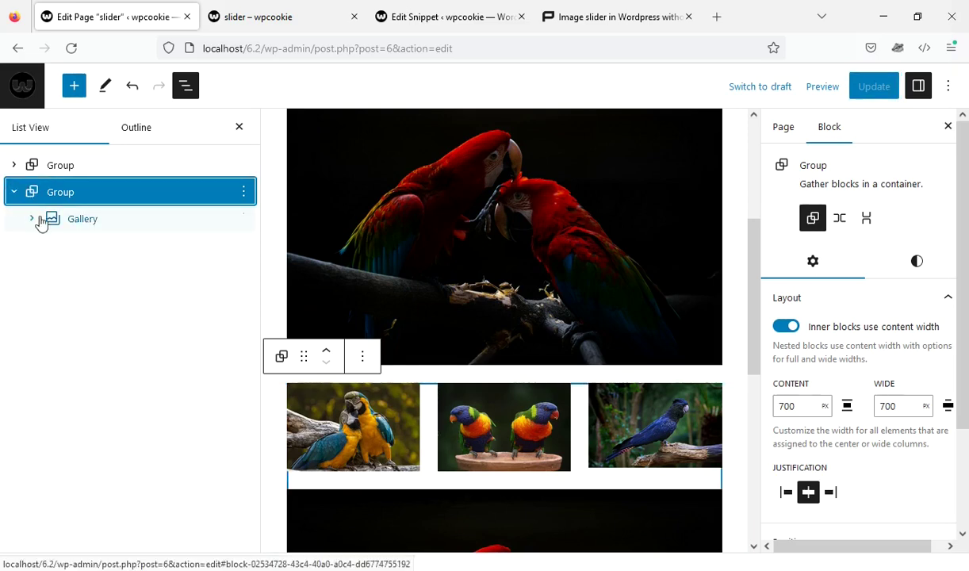
click(99, 229)
scroll(906, 418, down, 2)
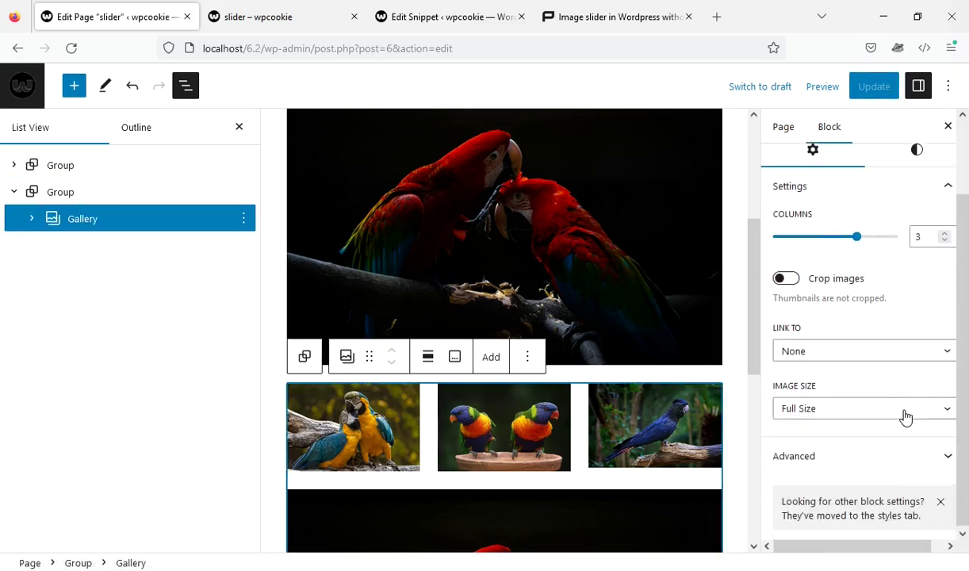
click(844, 454)
scroll(843, 454, down, 5)
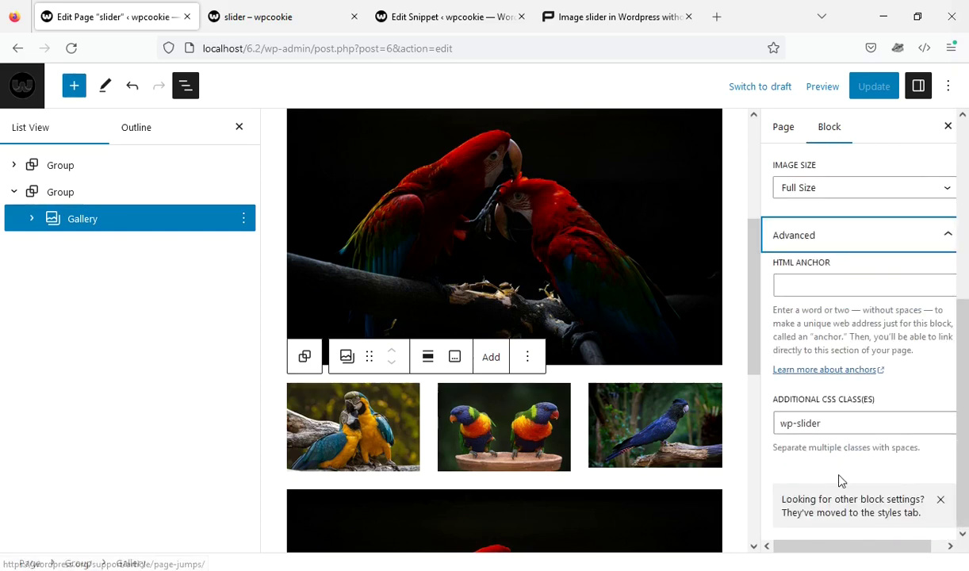
click(865, 434)
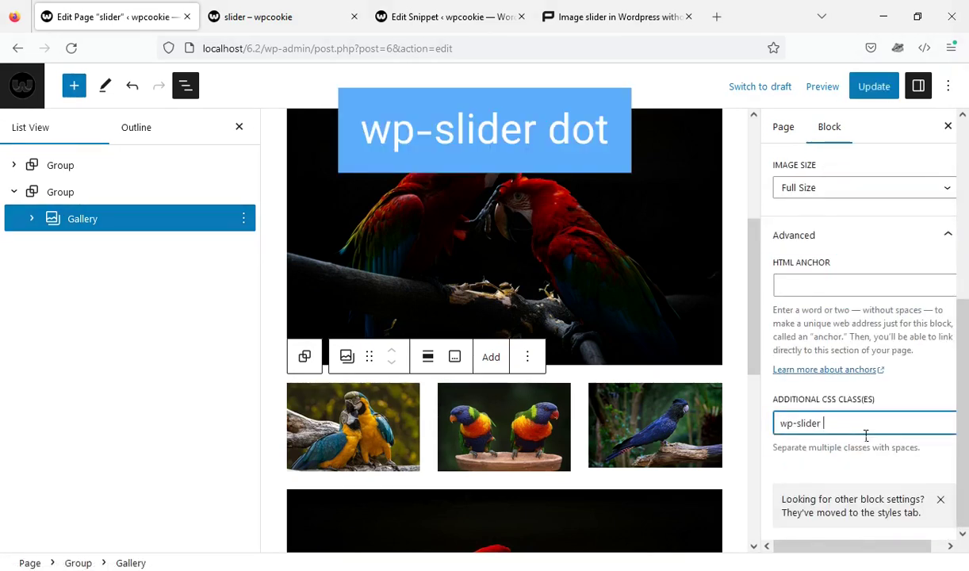
text(dot)
click(879, 92)
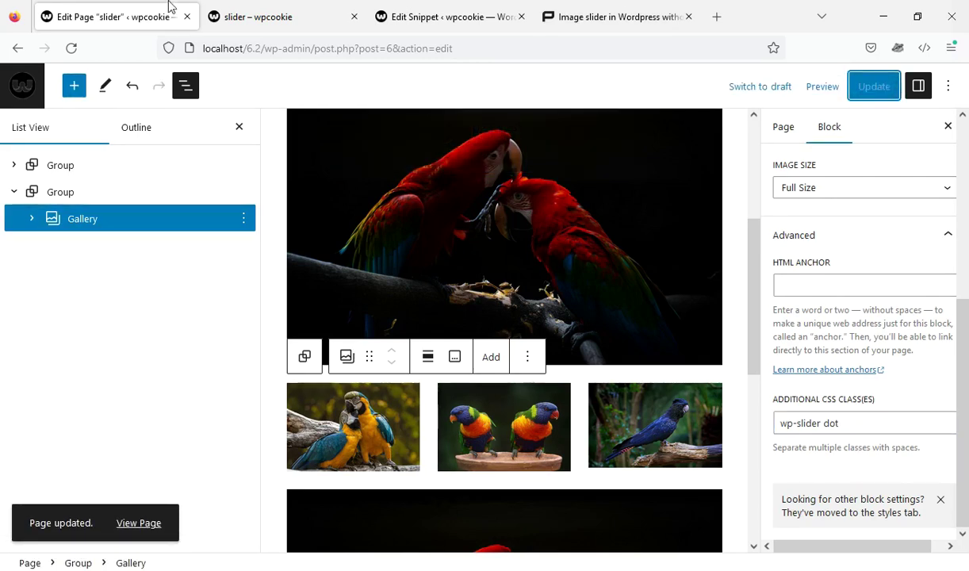
click(236, 6)
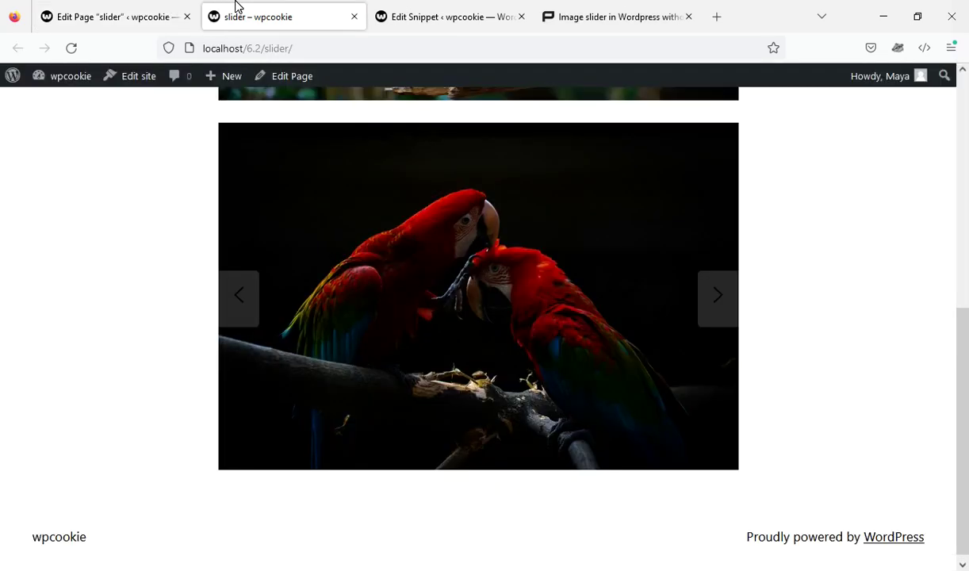
Reload the live page and cycle the dotted slider through cockatoo, red macaws and back to start
click(73, 50)
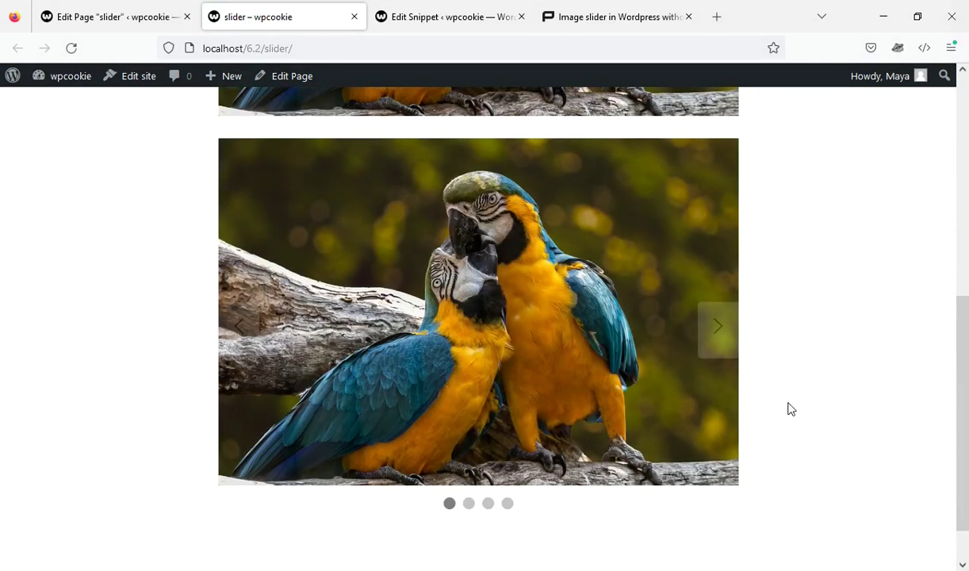
click(718, 348)
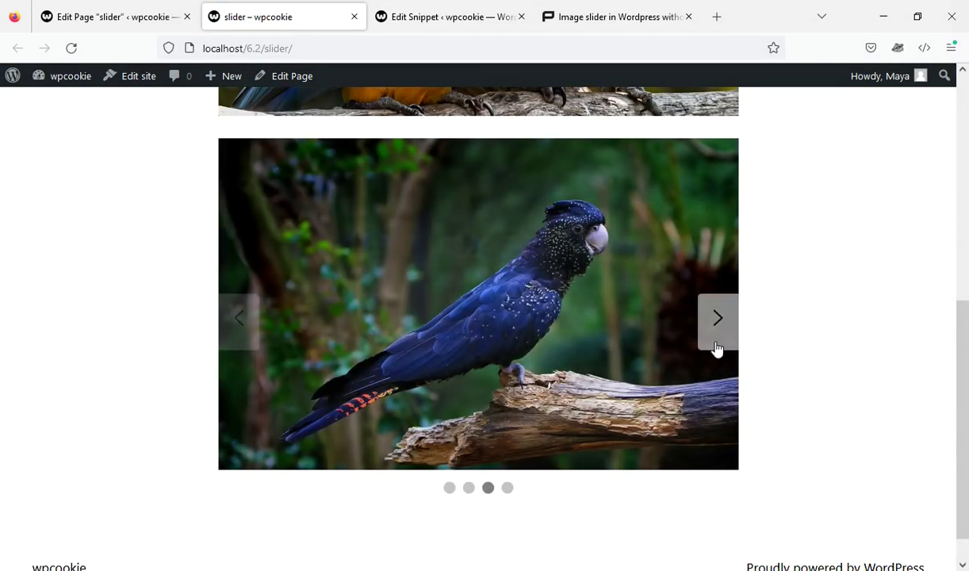
click(717, 349)
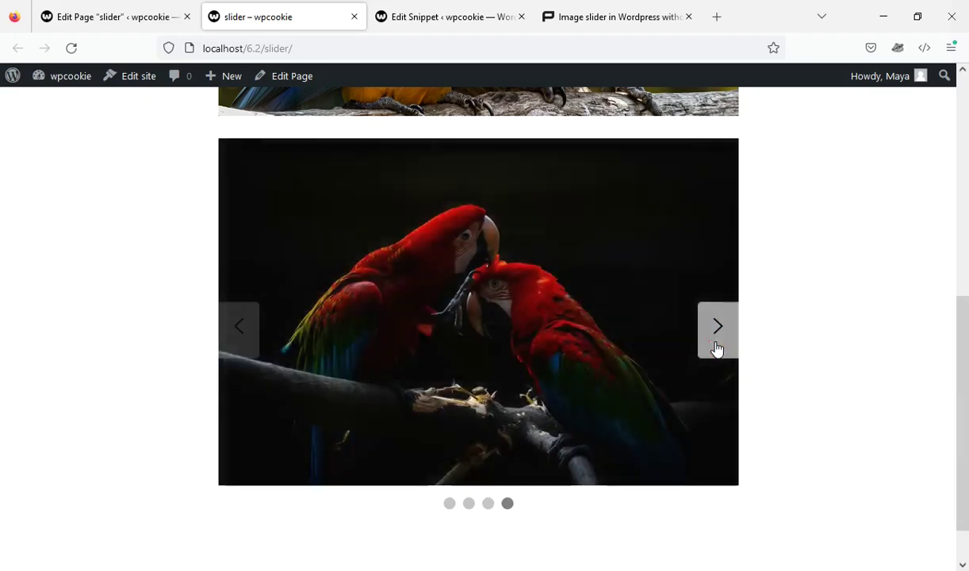
click(716, 349)
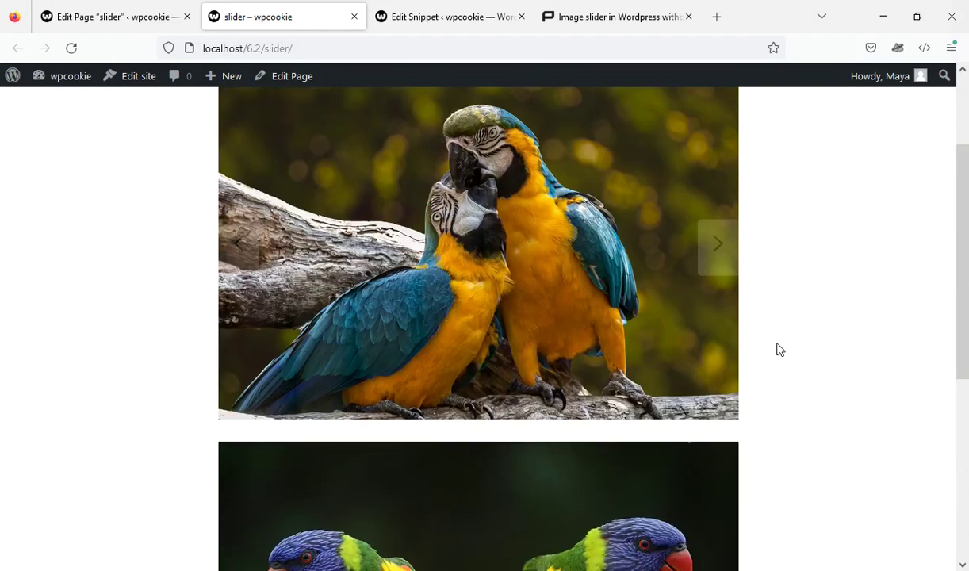
click(721, 262)
scroll(870, 323, down, 1)
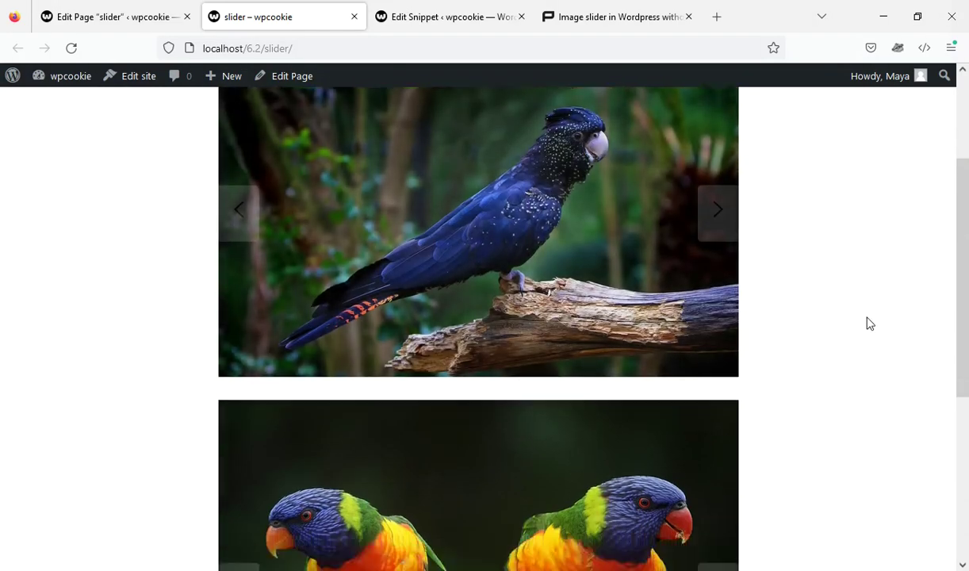